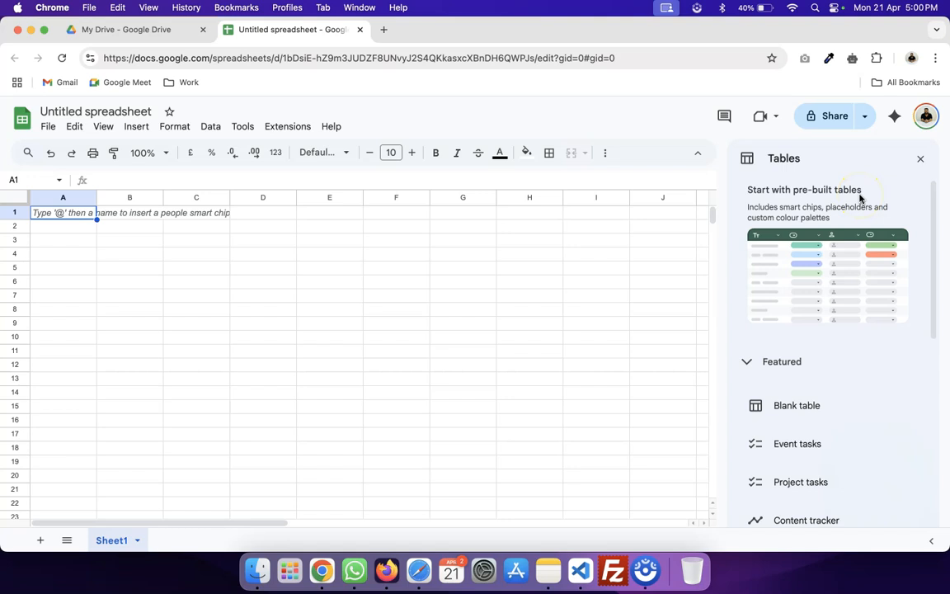
Enter the headers Sr No, First Name and Last Name in A2:C2.
left_click(85, 230)
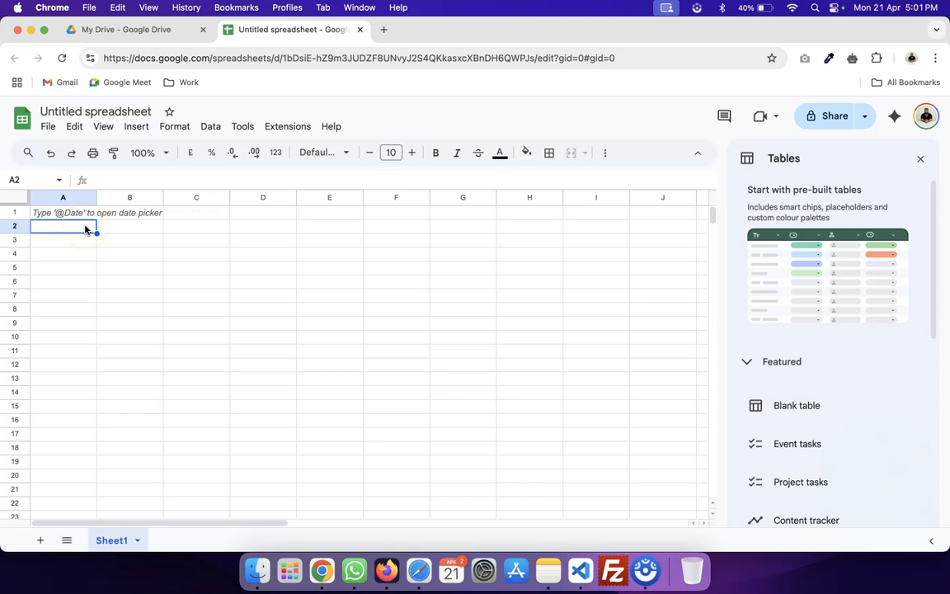
type("Sr")
key("Tab")
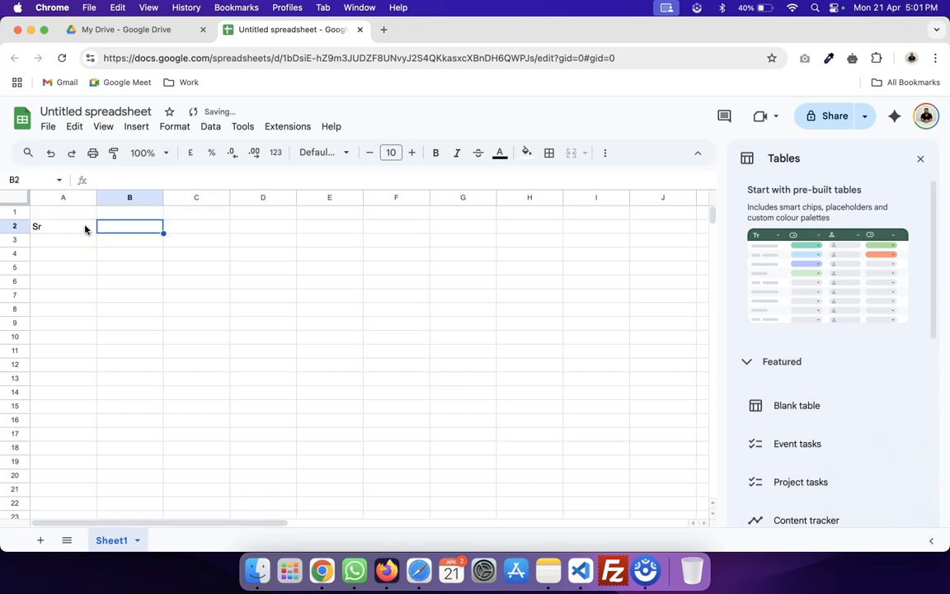
left_click(85, 229)
type("Sr No")
key("Tab")
type("Name")
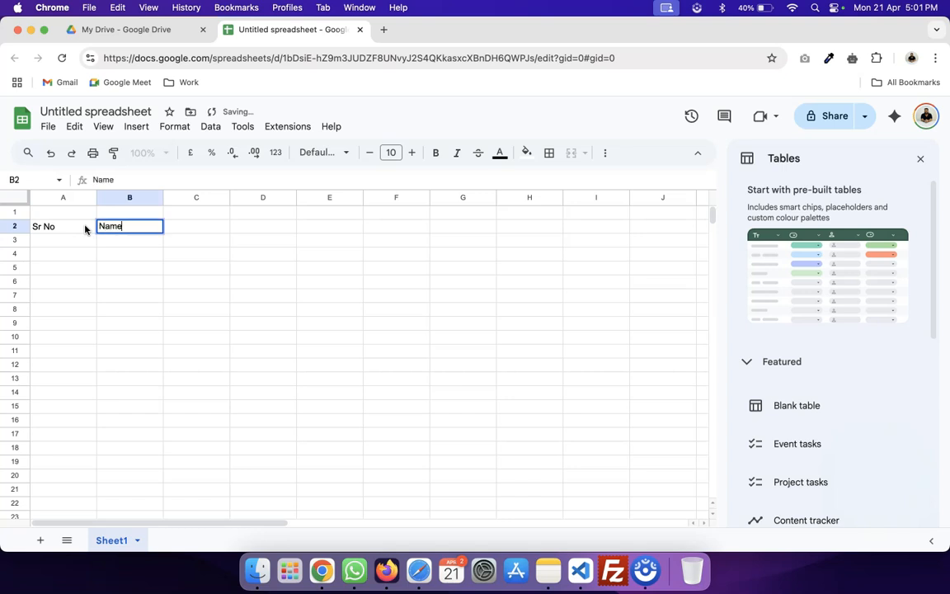
key("Tab")
type("Ro")
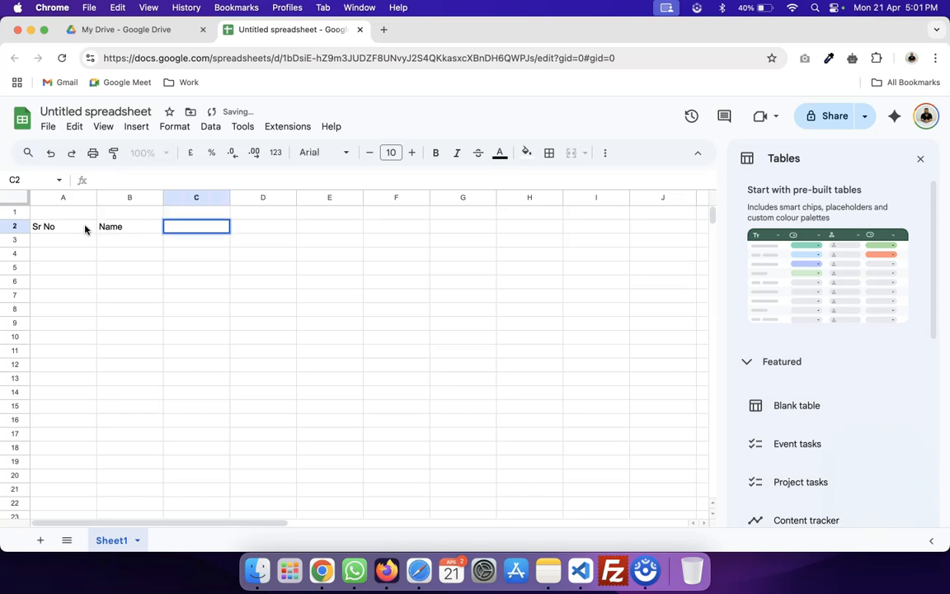
key("Left")
type("First")
key("Tab")
key("Left")
type("First Name")
key("Tab")
type("La")
key("Return")
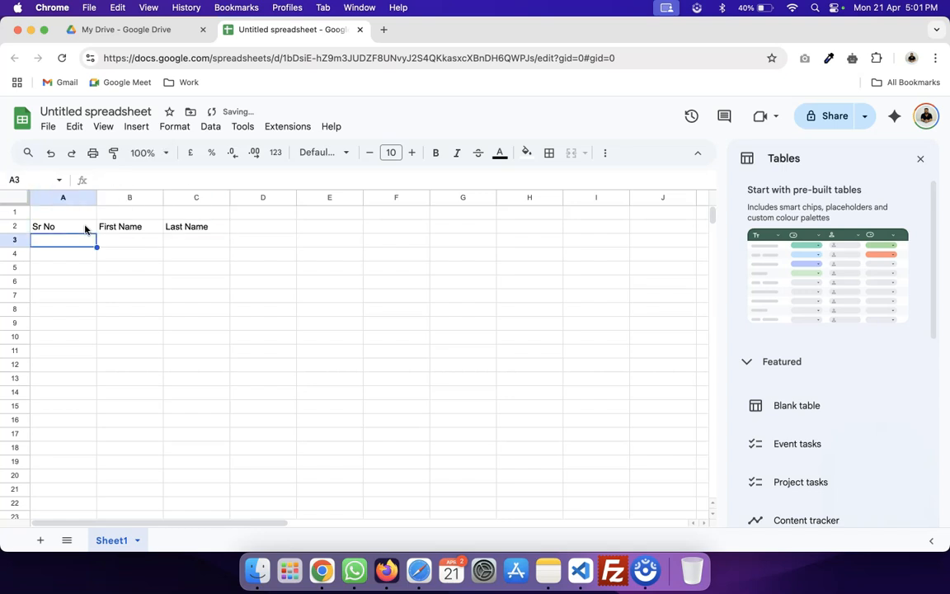
Enter row 1 with a person's first and last name, then row 2 as User Two.
type("1")
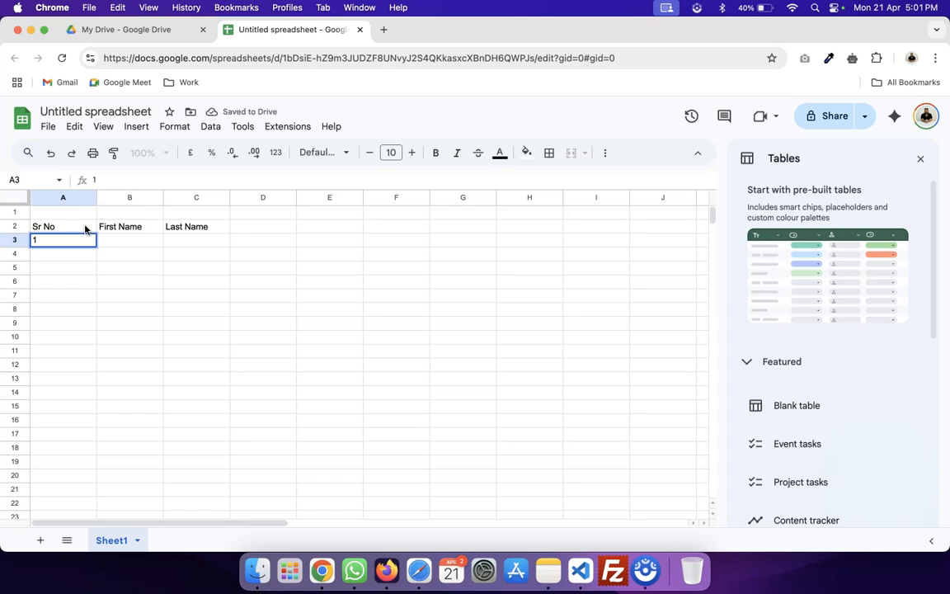
key("Return")
key("Up")
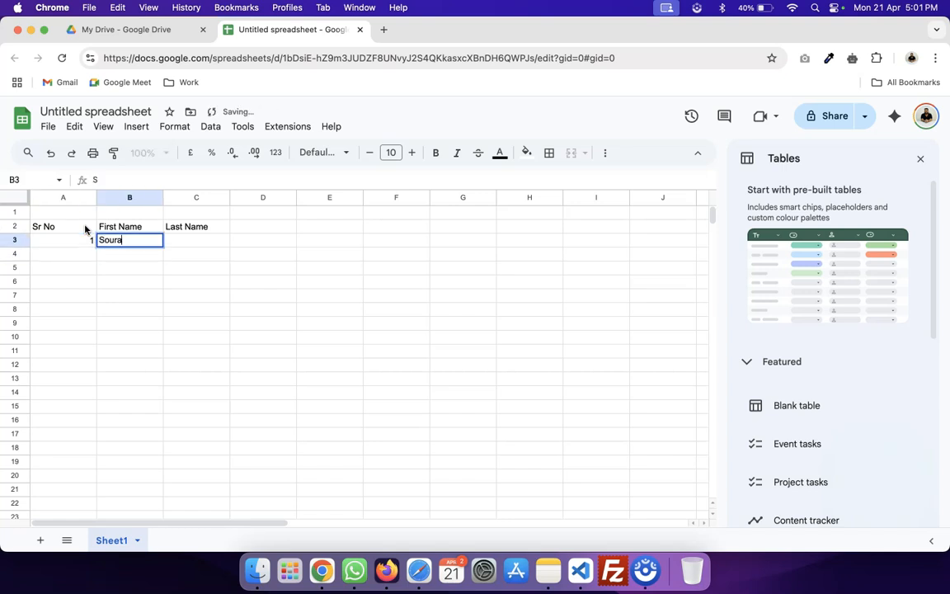
key("Tab")
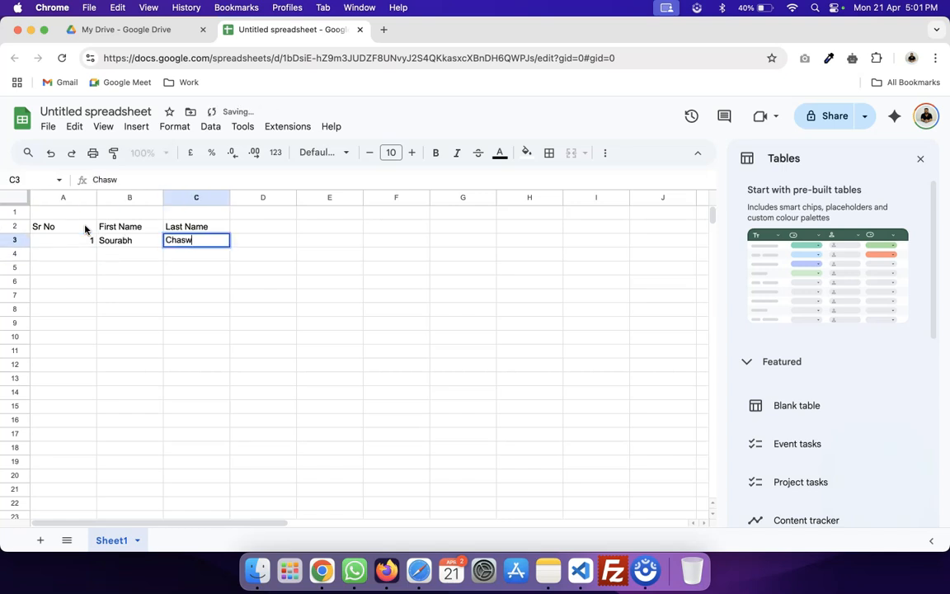
key("Return")
key("Left")
type("2")
key("Tab")
type("User")
key("Tab")
type("Tw")
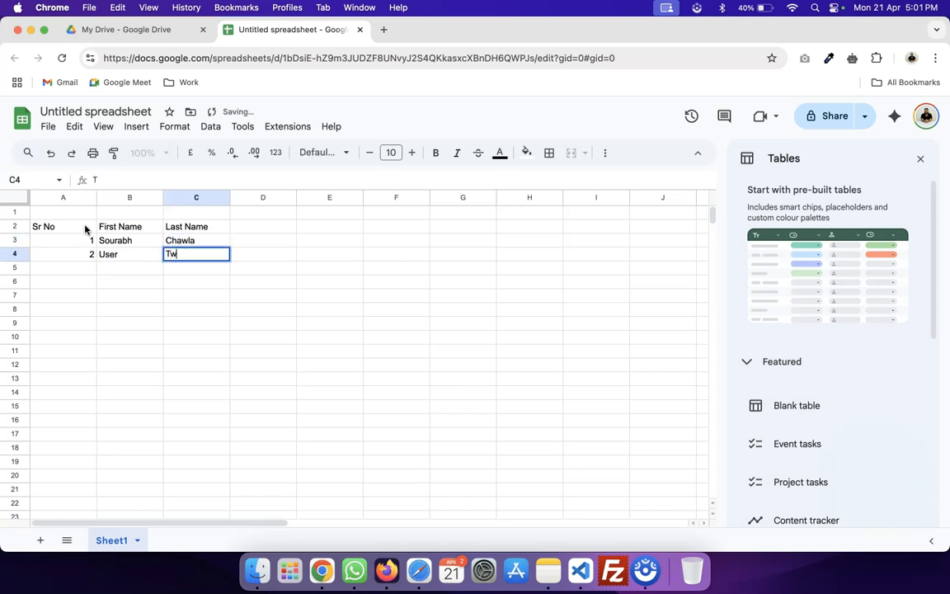
key("Return")
Add rows 3 and 4 as User Three and User Four.
type("3")
key("Tab")
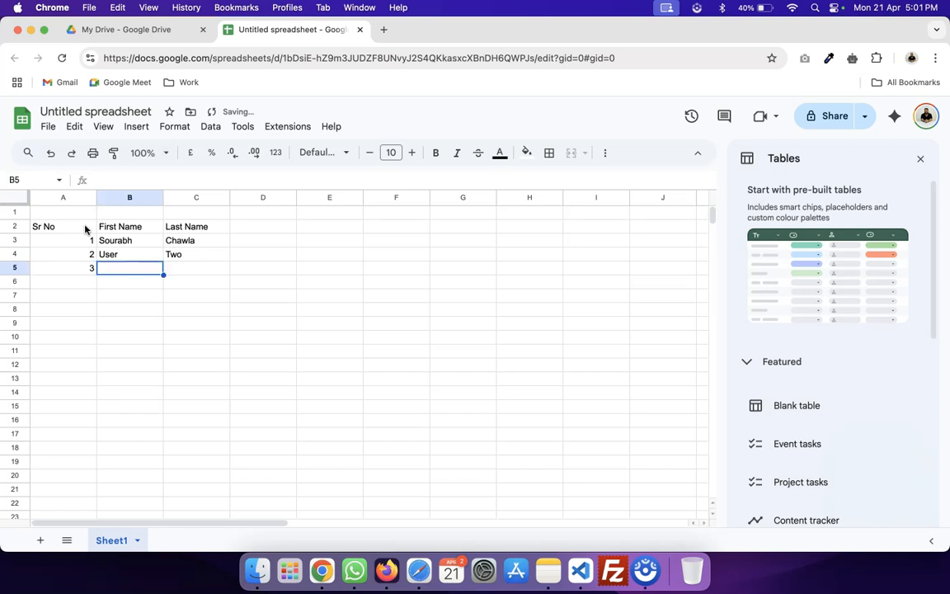
type("User")
key("Tab")
type("Three")
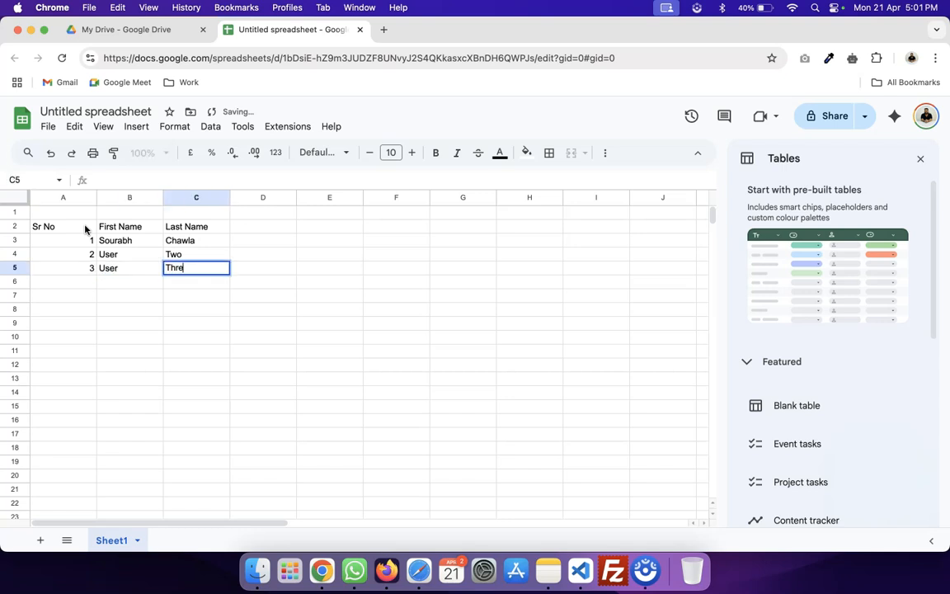
key("Return")
type("4")
key("Tab")
type("User")
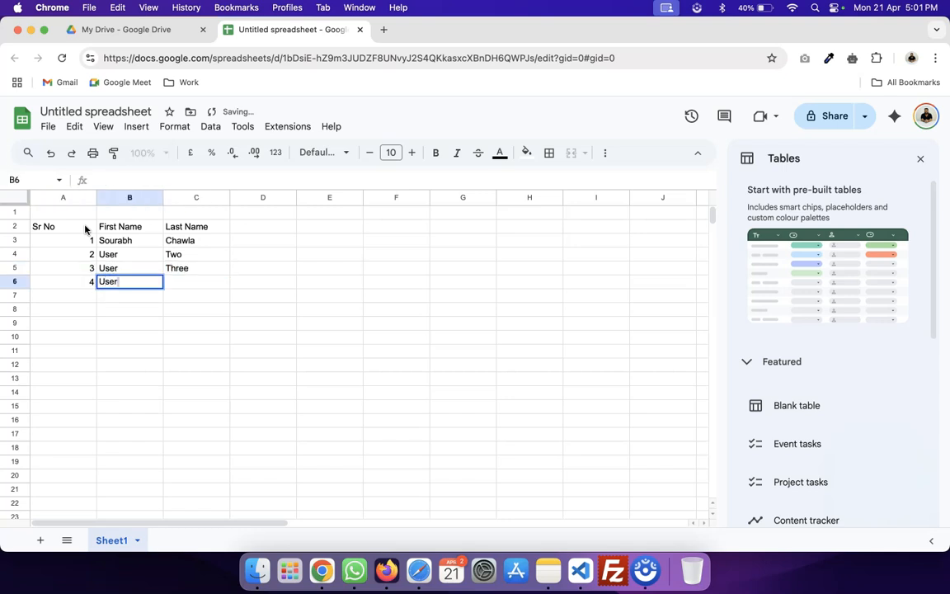
key("Tab")
type("Four")
key("Return")
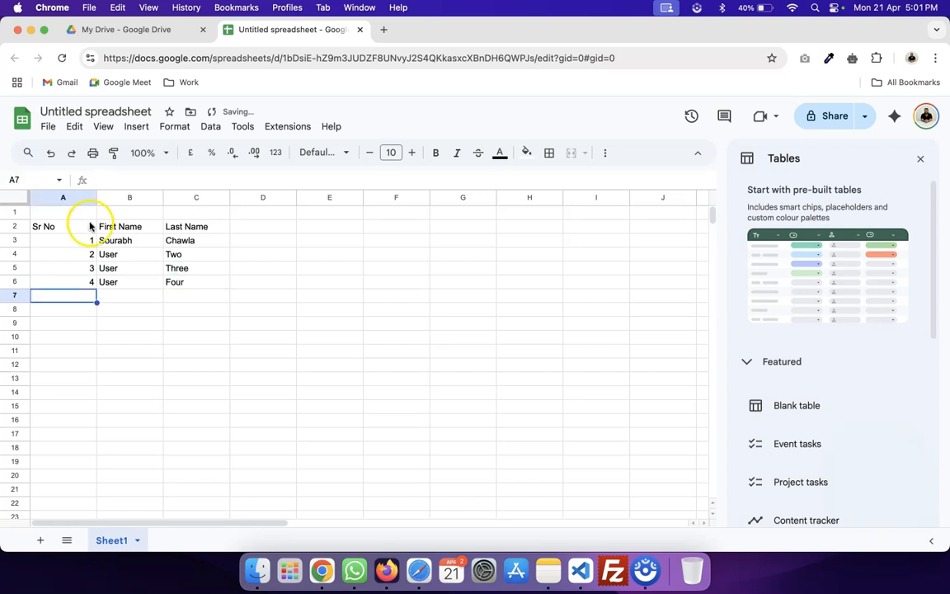
Make the A2:C2 header row bold, font size 11, with a dark grey fill.
left_click(67, 227)
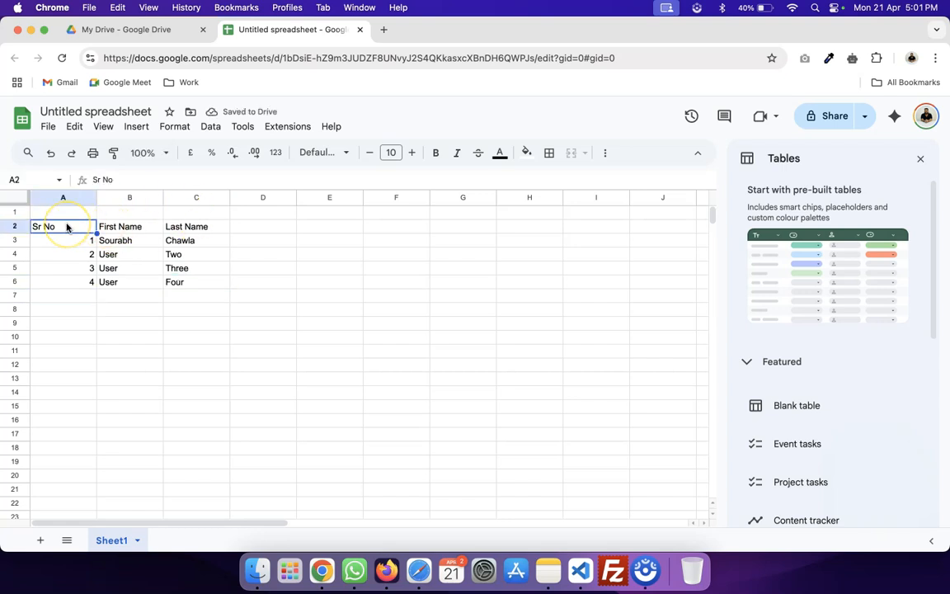
key("shift+Right")
key("shift+Right")
key("cmd+b")
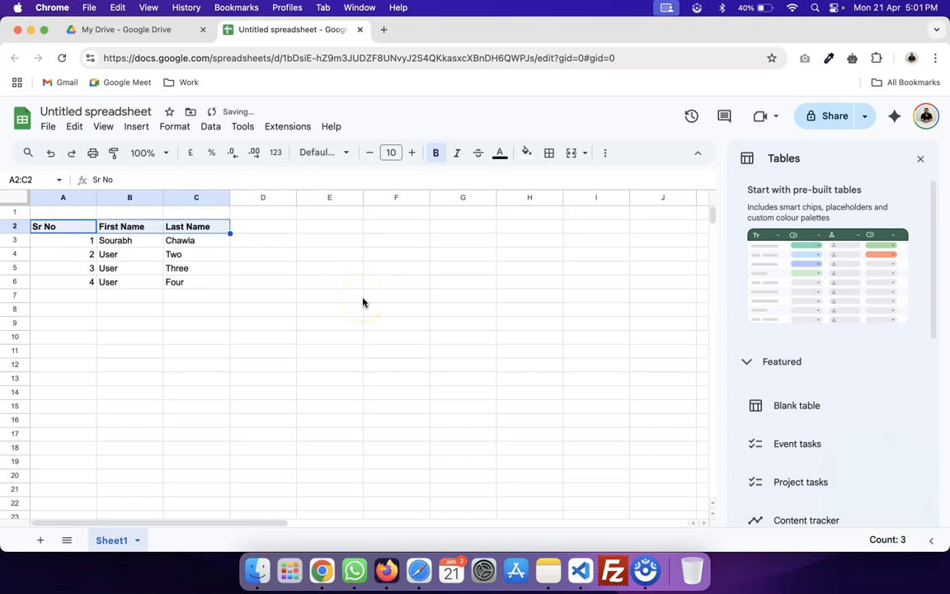
left_click(411, 153)
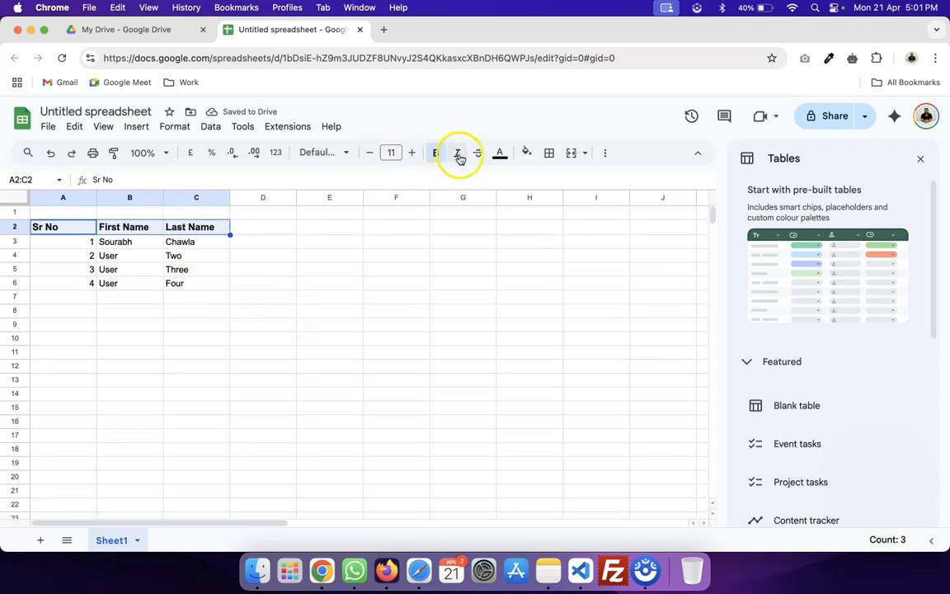
left_click(526, 154)
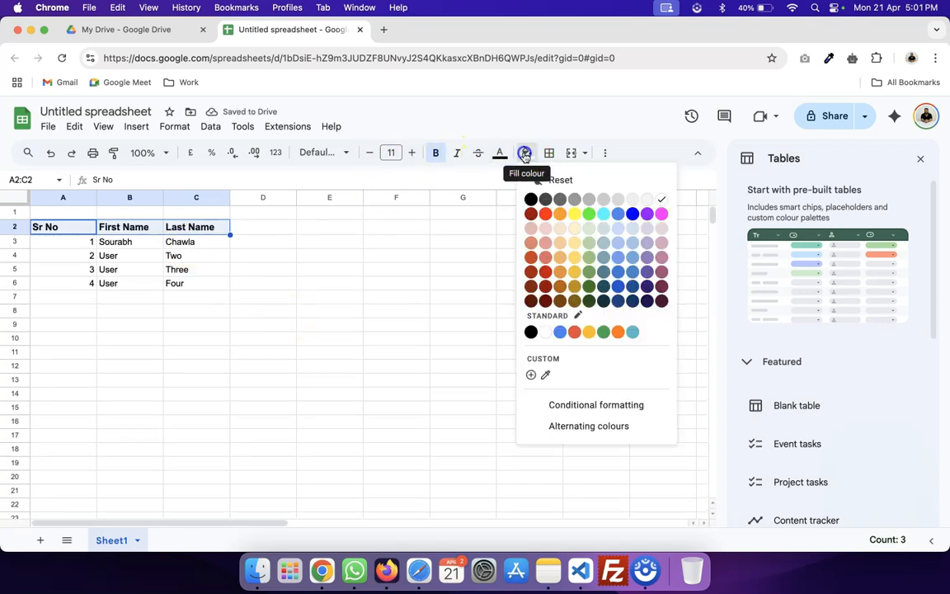
left_click(575, 199)
left_click(371, 258)
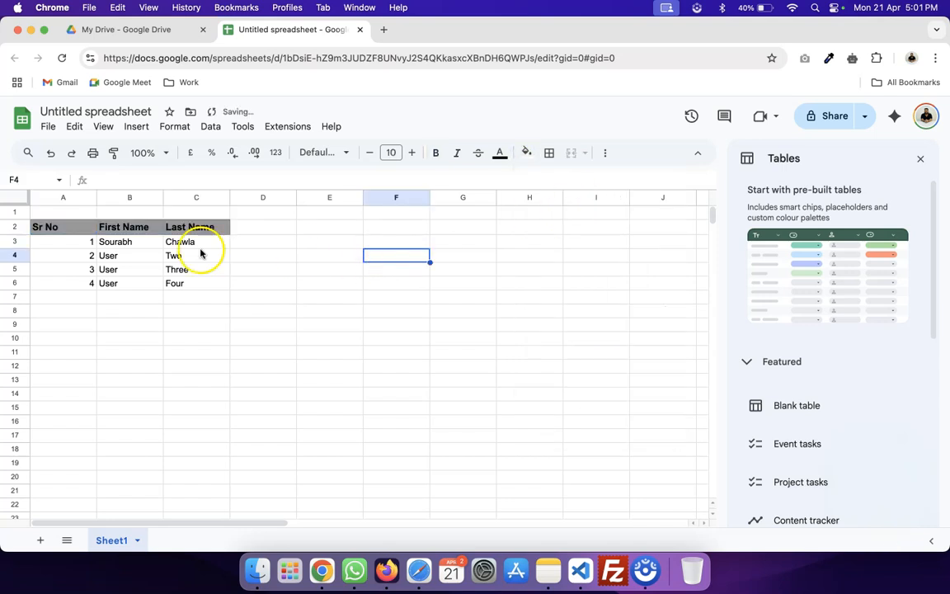
left_click(195, 275)
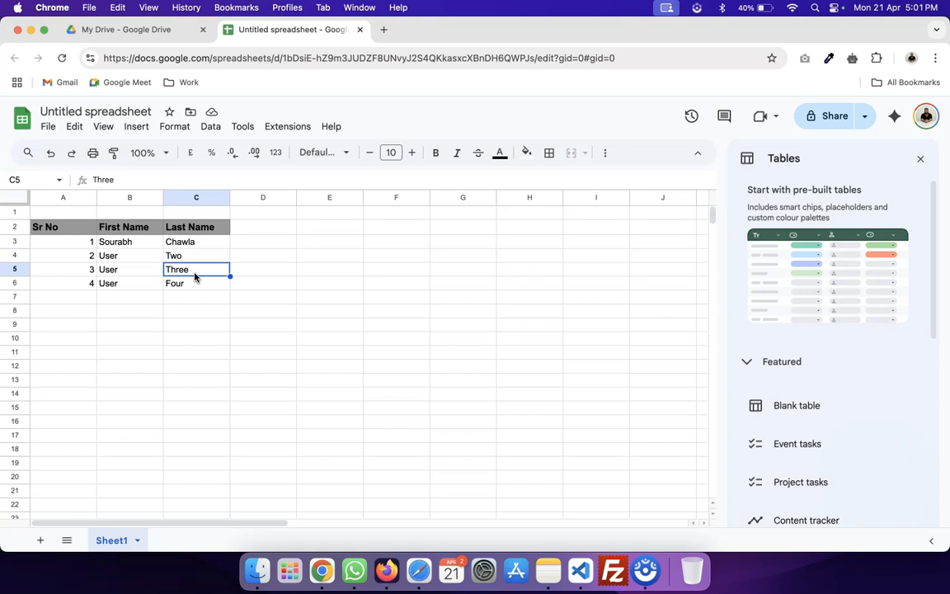
right_click(195, 277)
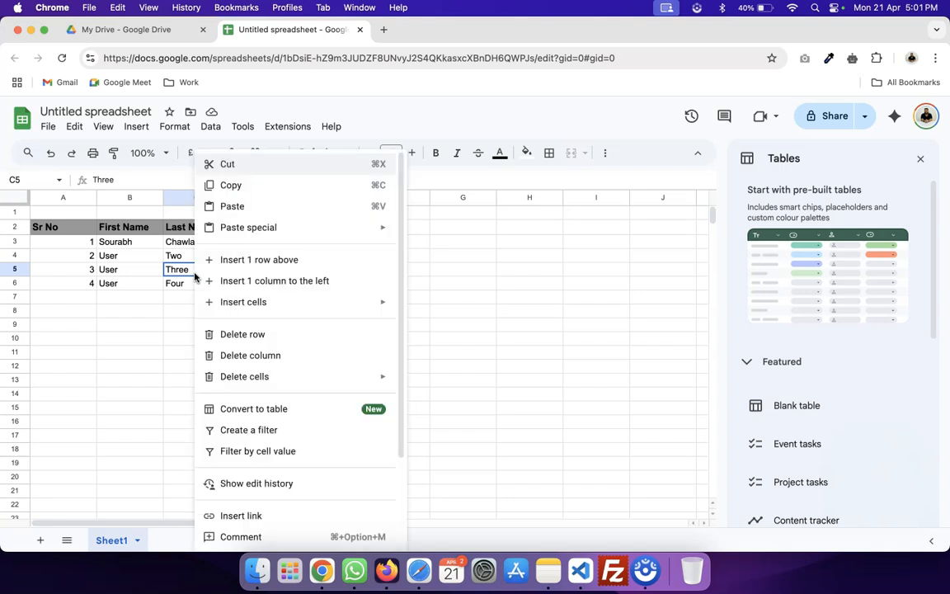
left_click(144, 297)
right_click(146, 268)
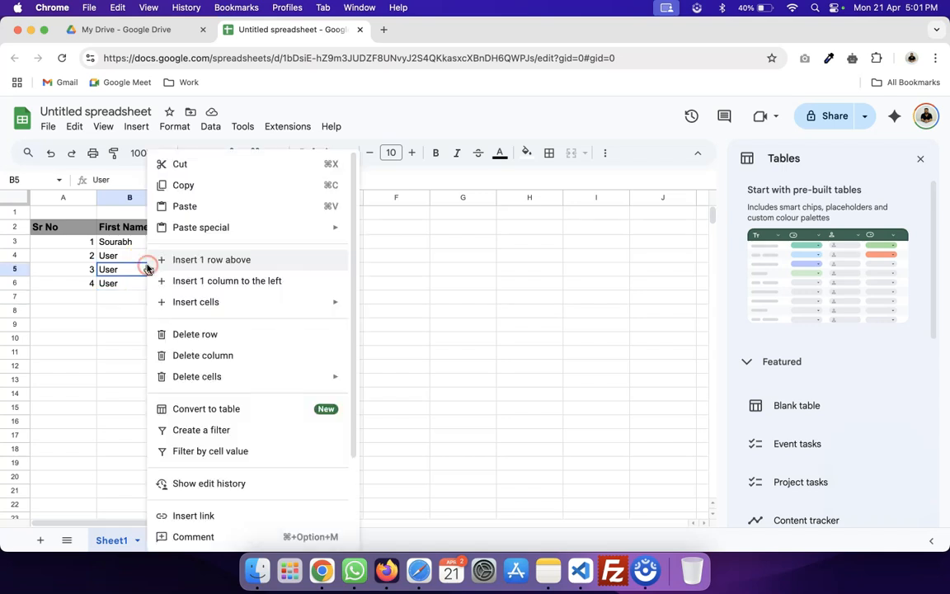
left_click(235, 408)
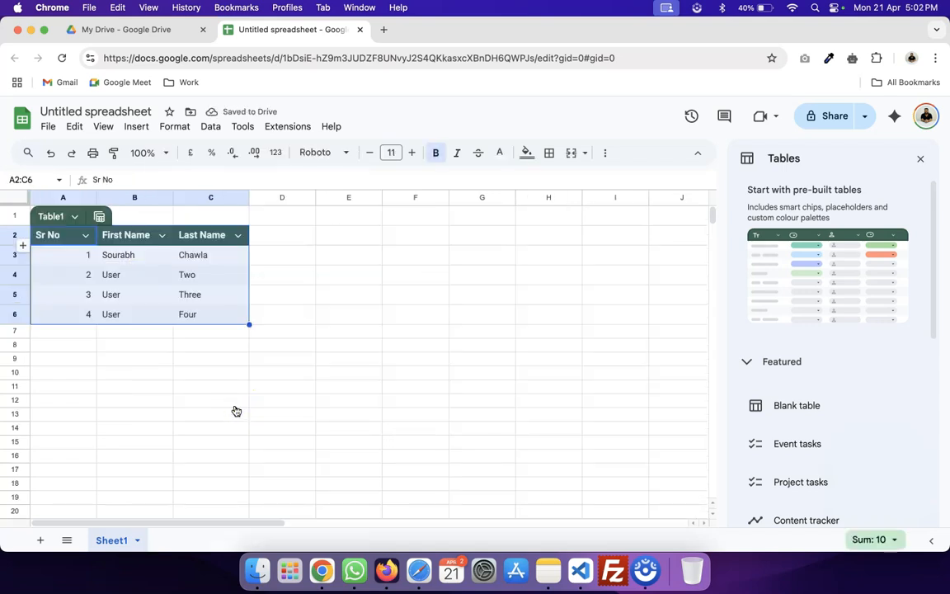
Sort Table1 by Last Name A to Z, then re-sort it Z to A.
left_click(238, 235)
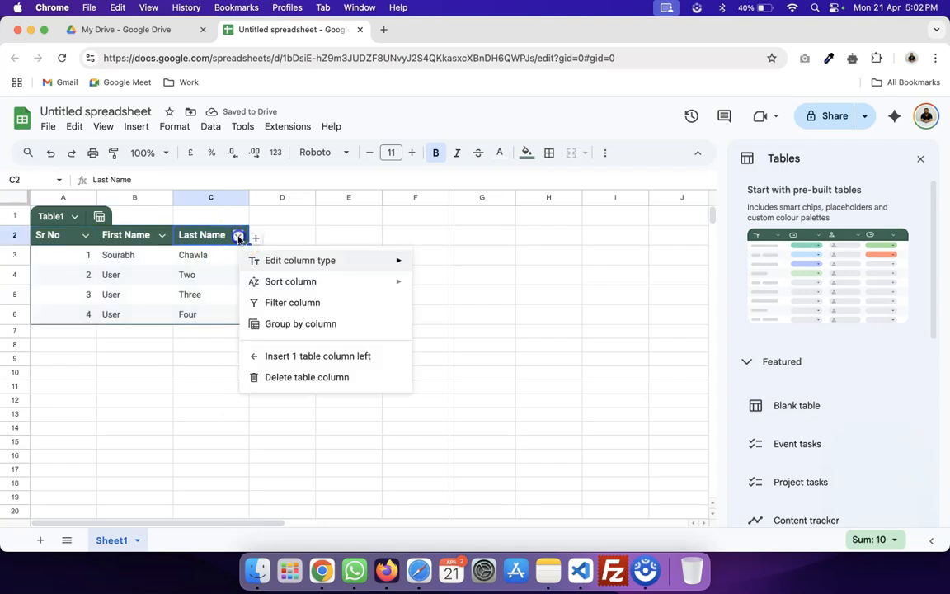
left_click(328, 285)
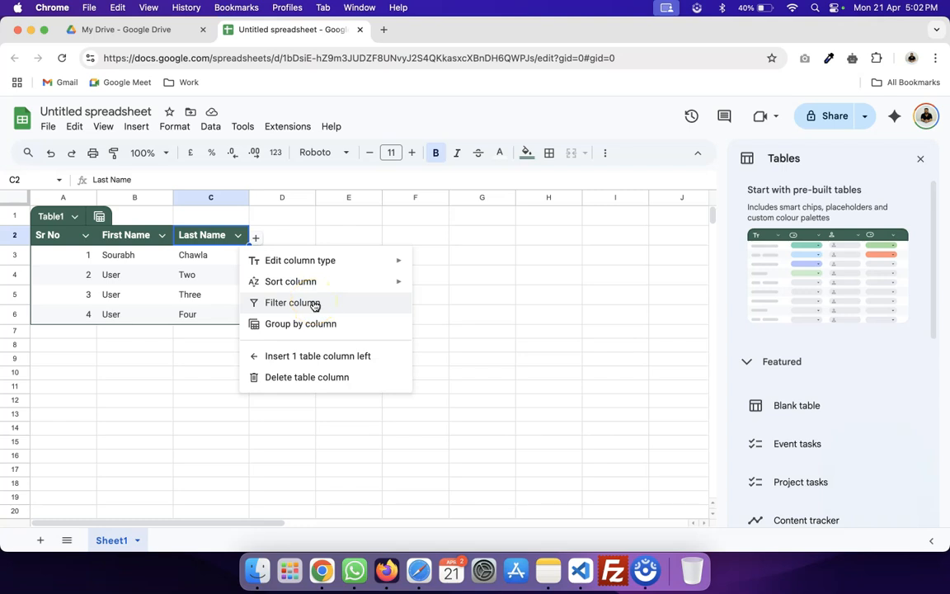
mouse_move(409, 284)
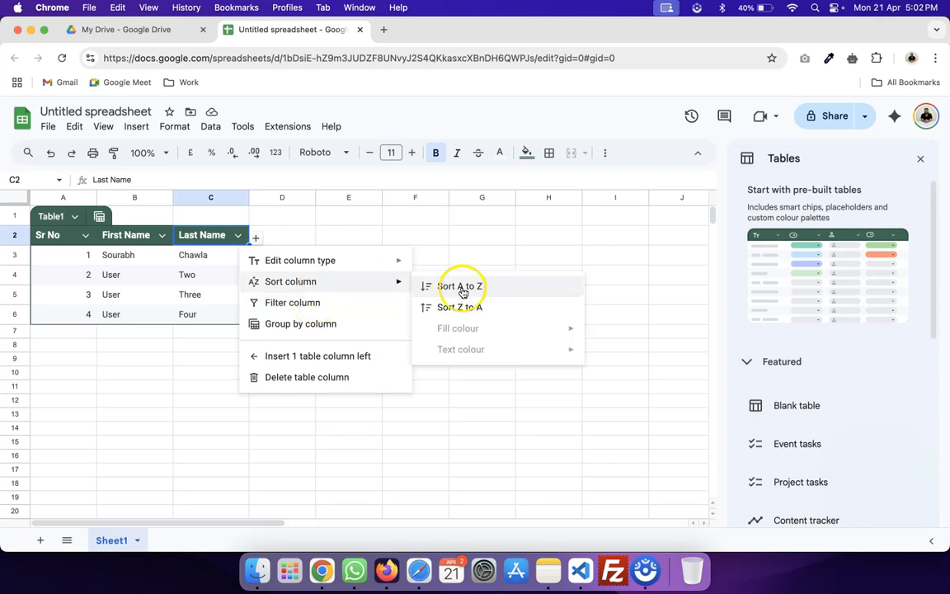
left_click(463, 290)
left_click(237, 235)
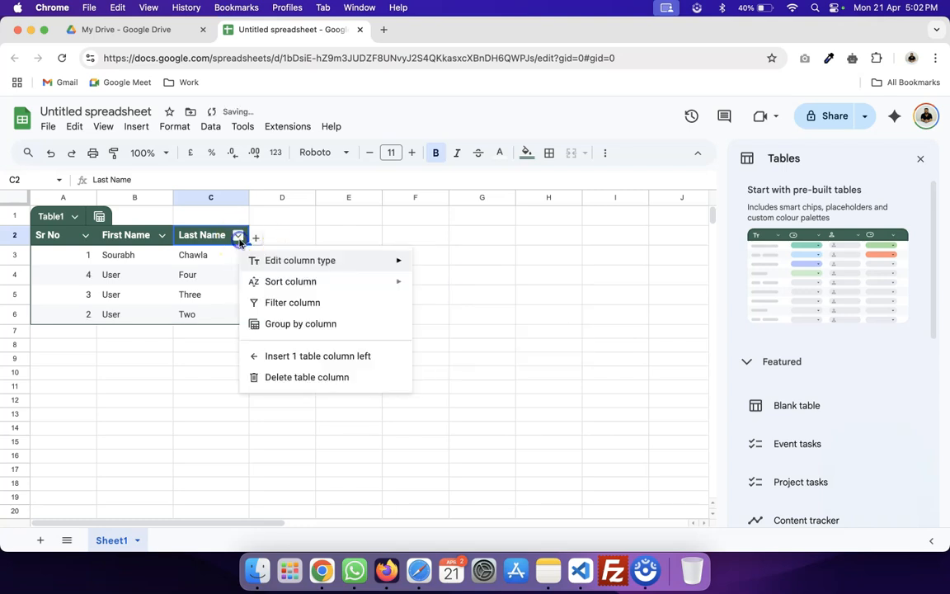
mouse_move(255, 280)
left_click(449, 305)
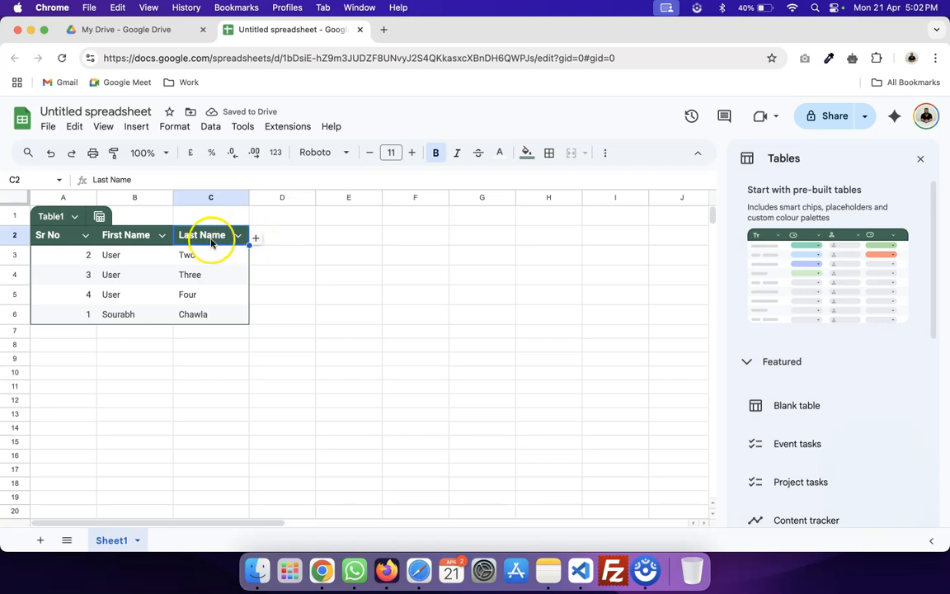
Group Table1's rows by Sr No.
left_click(99, 219)
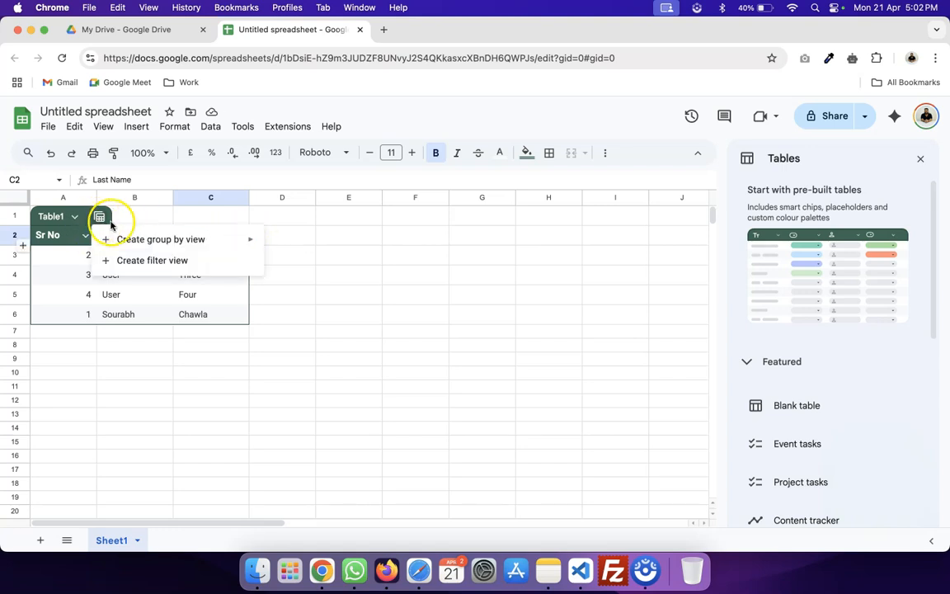
mouse_move(136, 246)
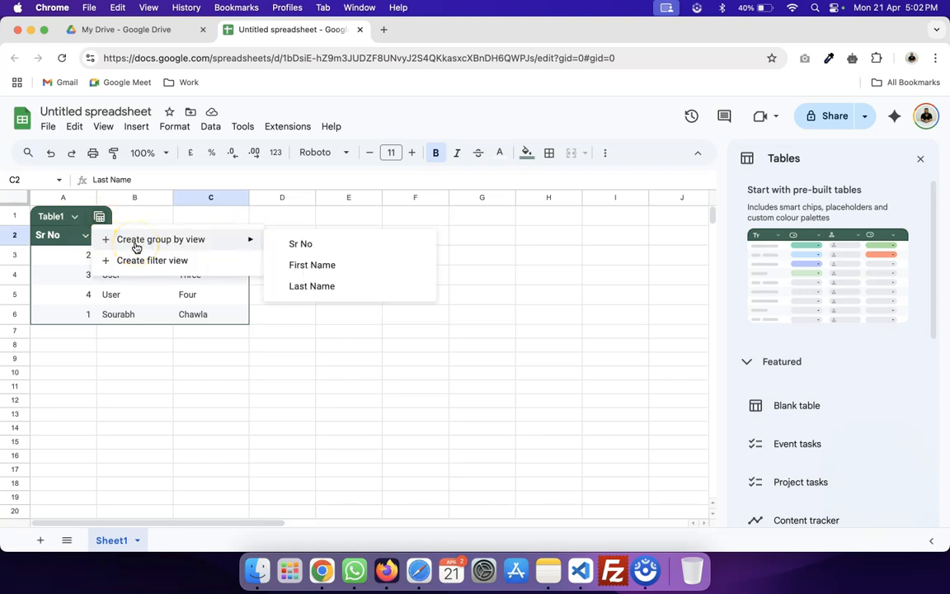
left_click(299, 245)
scroll(123, 346, "down", 2)
scroll(116, 305, "up", 2)
scroll(116, 306, "right", 1)
Switch Table1 to a filter view, checking the First Name filter without applying it.
left_click(87, 240)
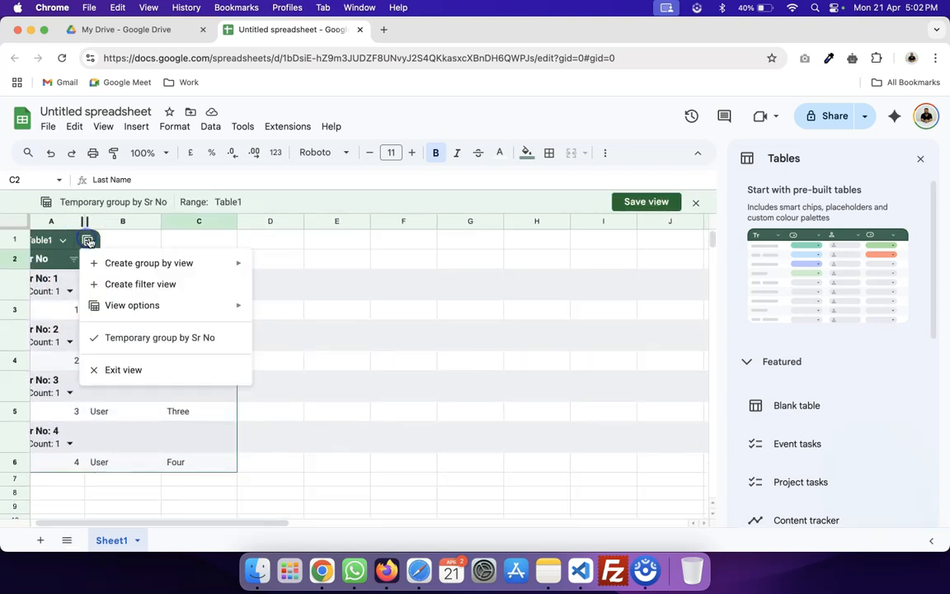
mouse_move(138, 263)
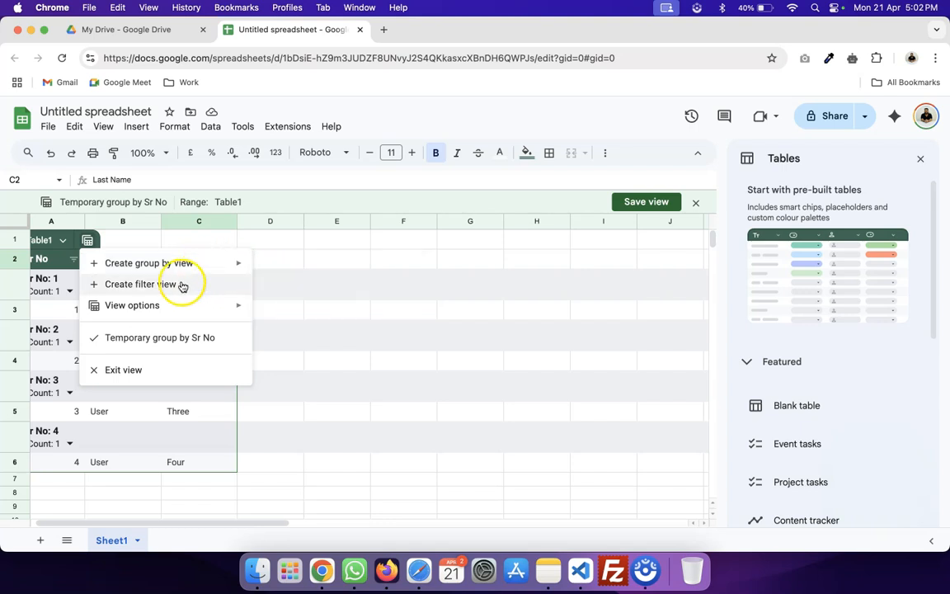
left_click(179, 284)
scroll(156, 289, "down", 1)
scroll(146, 302, "up", 1)
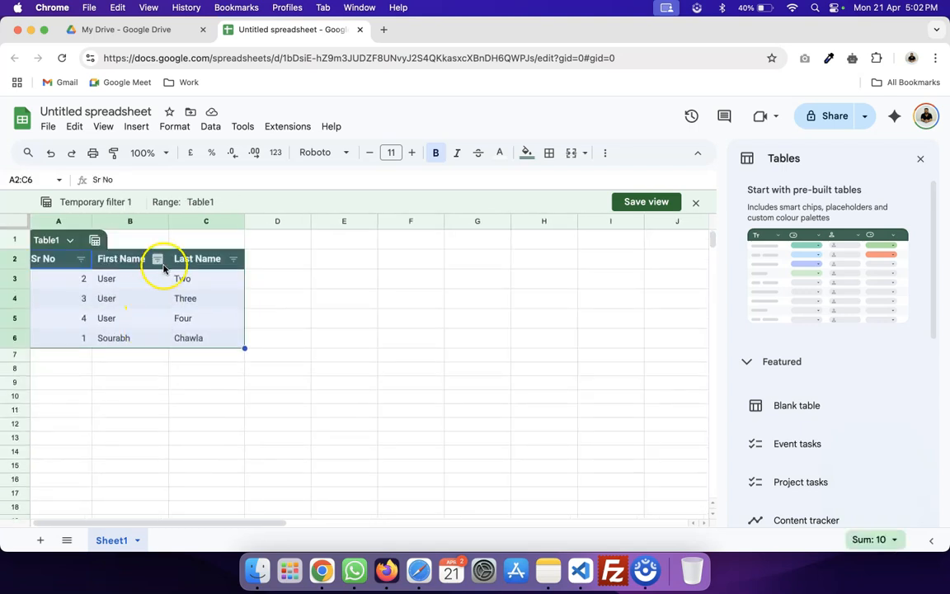
left_click(157, 258)
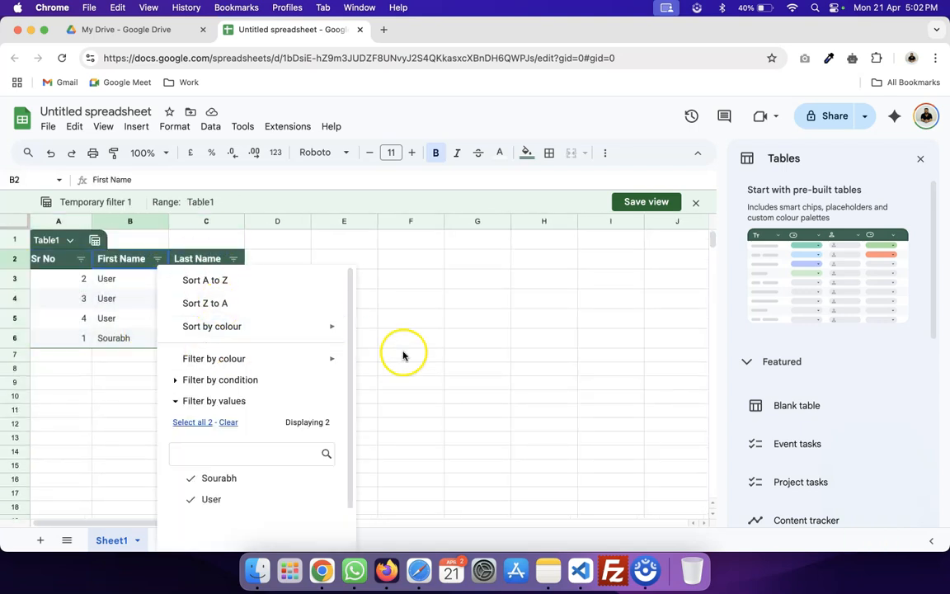
scroll(248, 456, "down", 2)
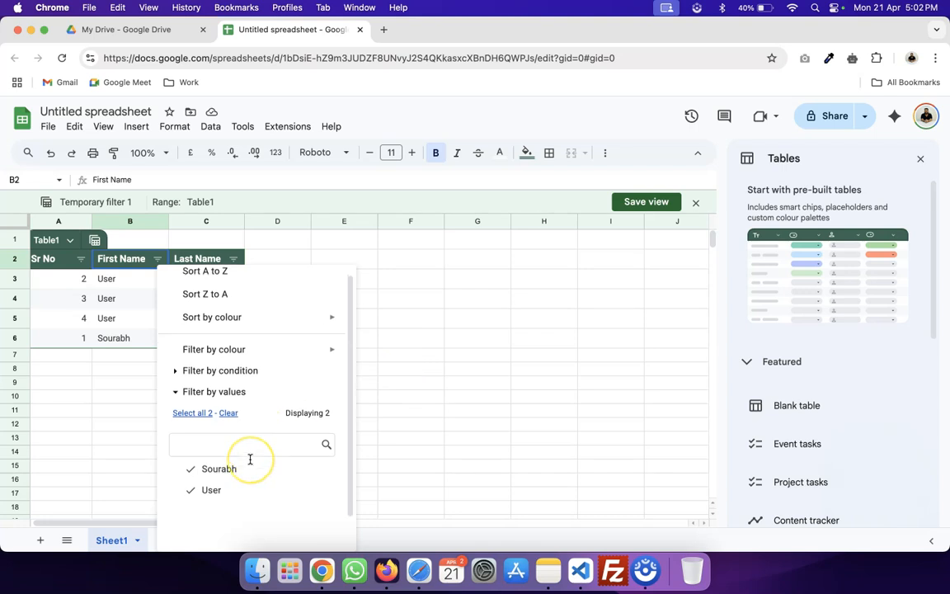
left_click(417, 437)
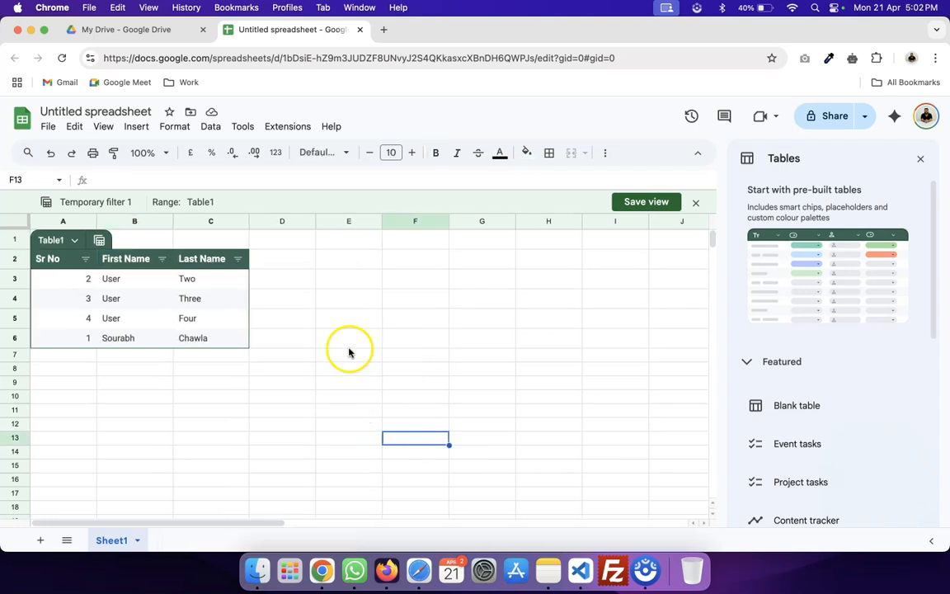
left_click(99, 240)
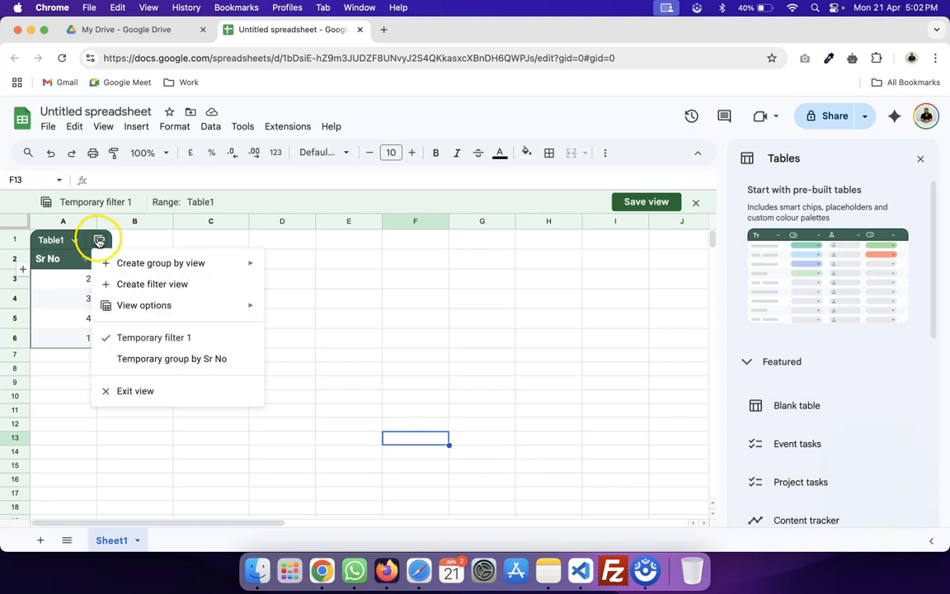
mouse_move(146, 315)
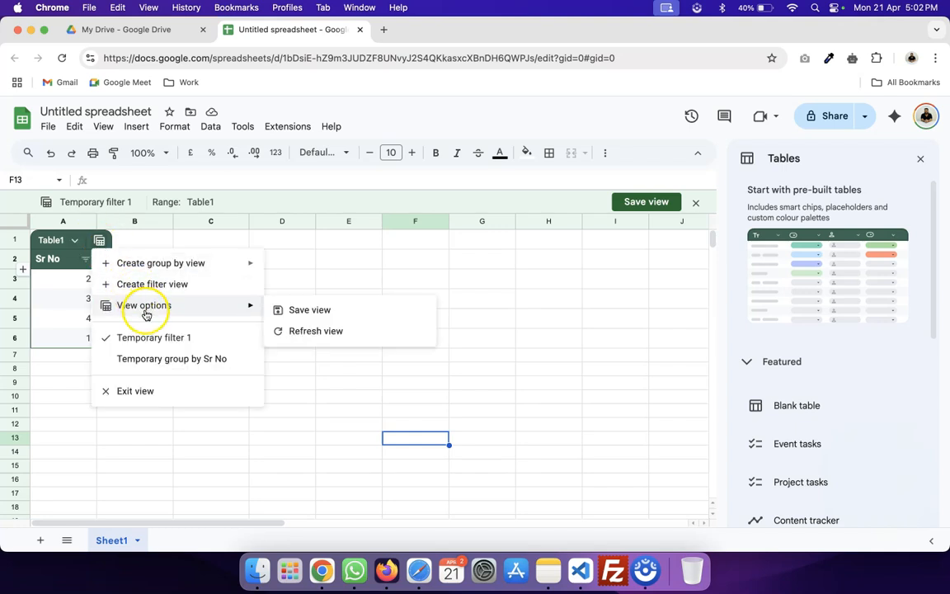
left_click(344, 396)
left_click(75, 241)
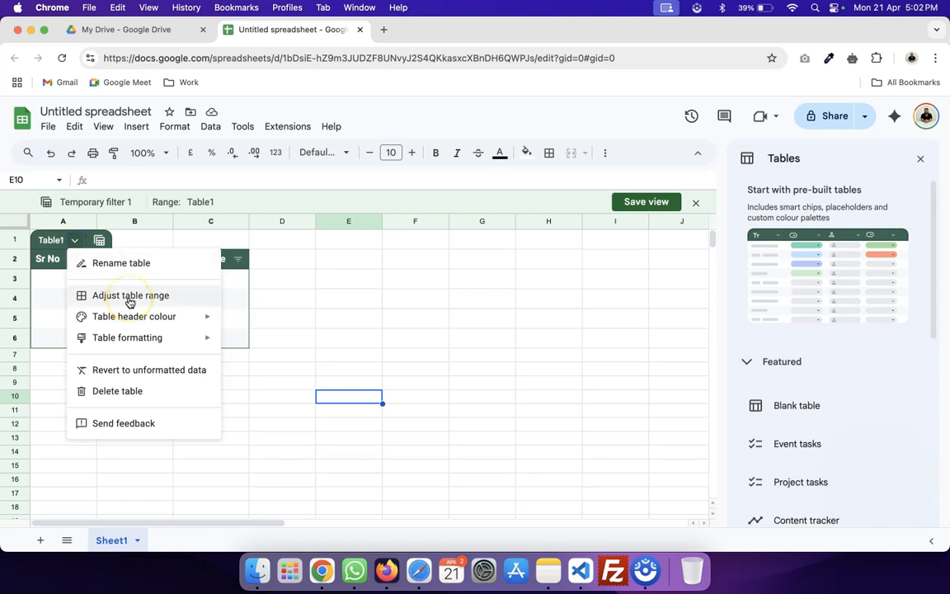
Set Table1's header colour to red, then add a blank Sheet2.
mouse_move(137, 340)
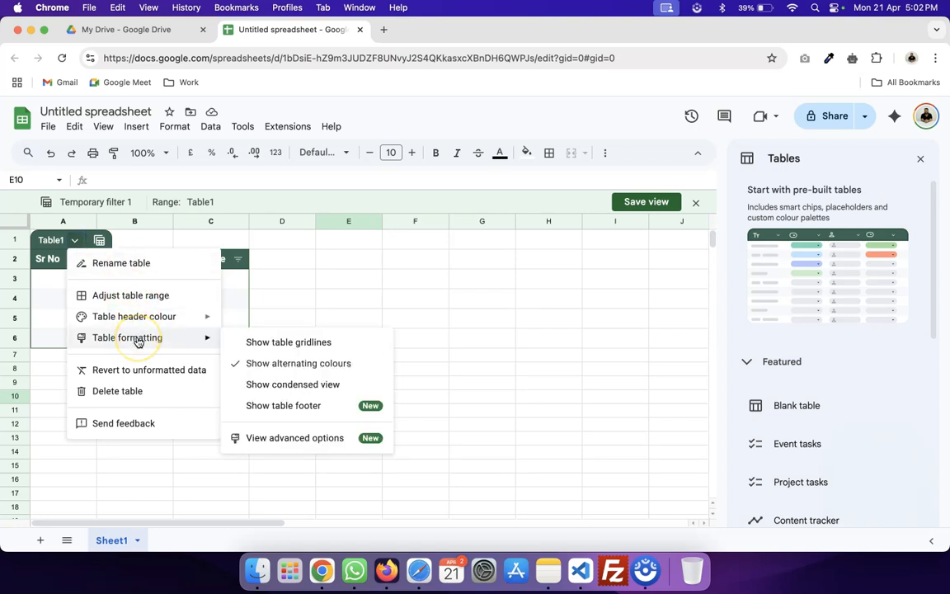
mouse_move(154, 316)
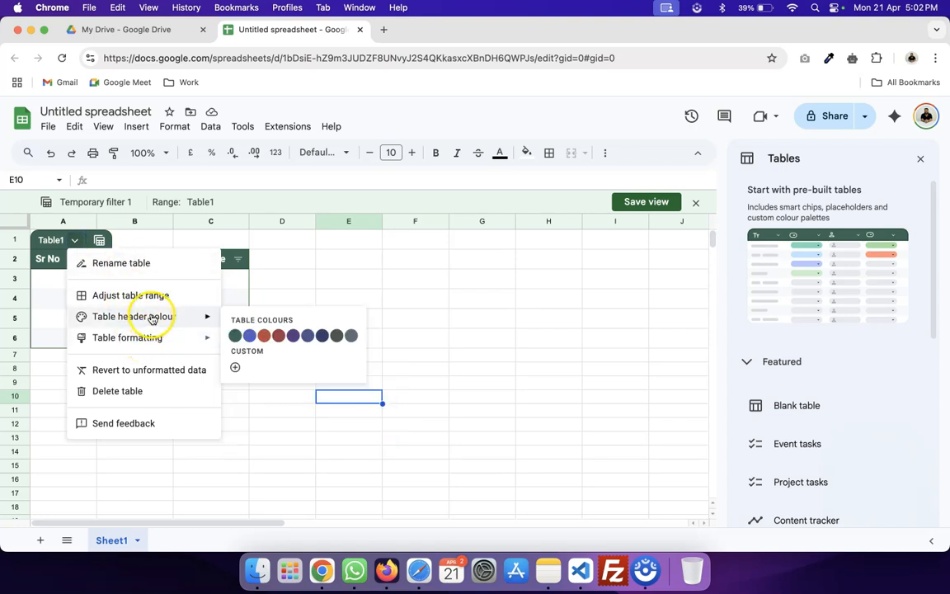
left_click(264, 337)
left_click(369, 261)
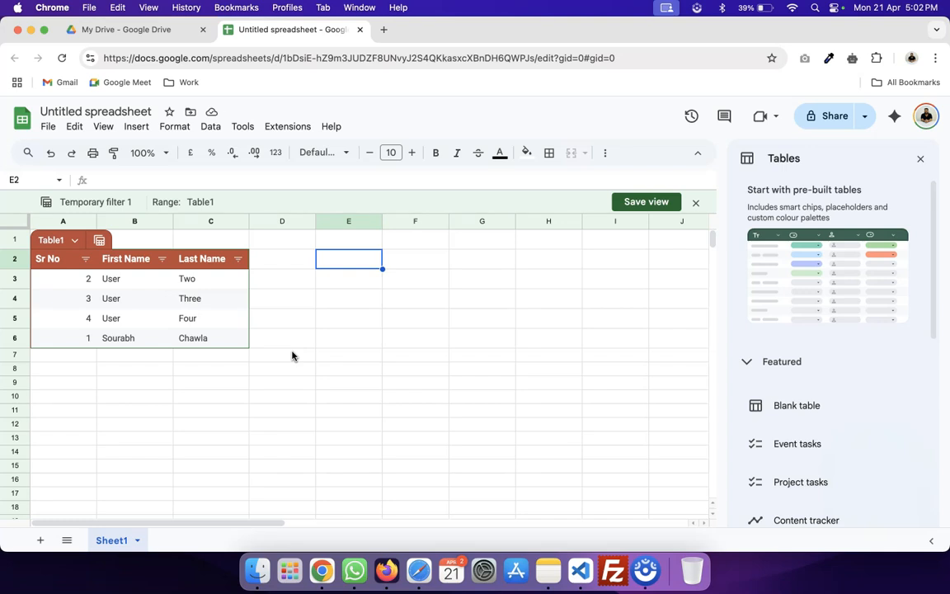
left_click(40, 540)
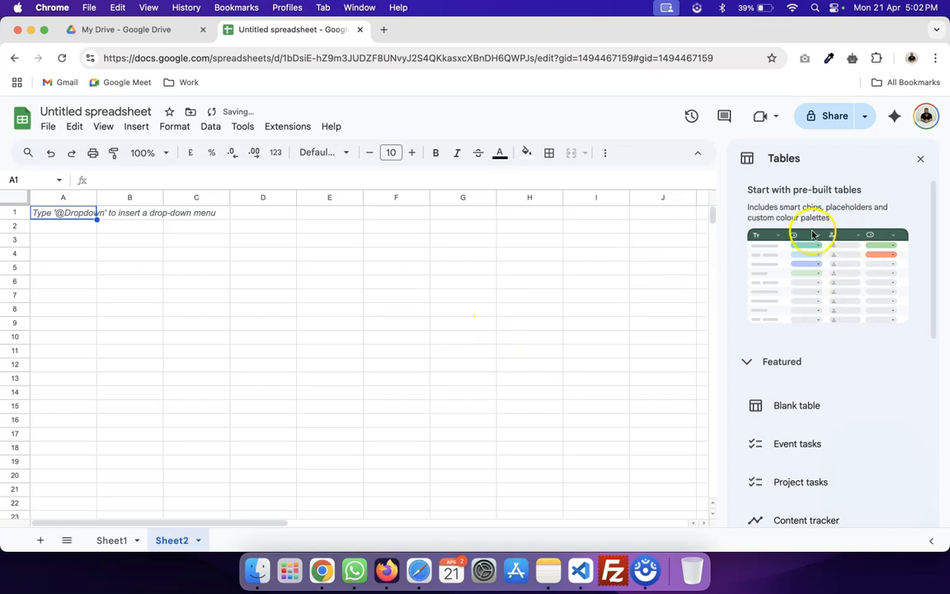
Insert a blank table on Sheet2, then an Event tasks template table on new Sheet3.
mouse_move(789, 390)
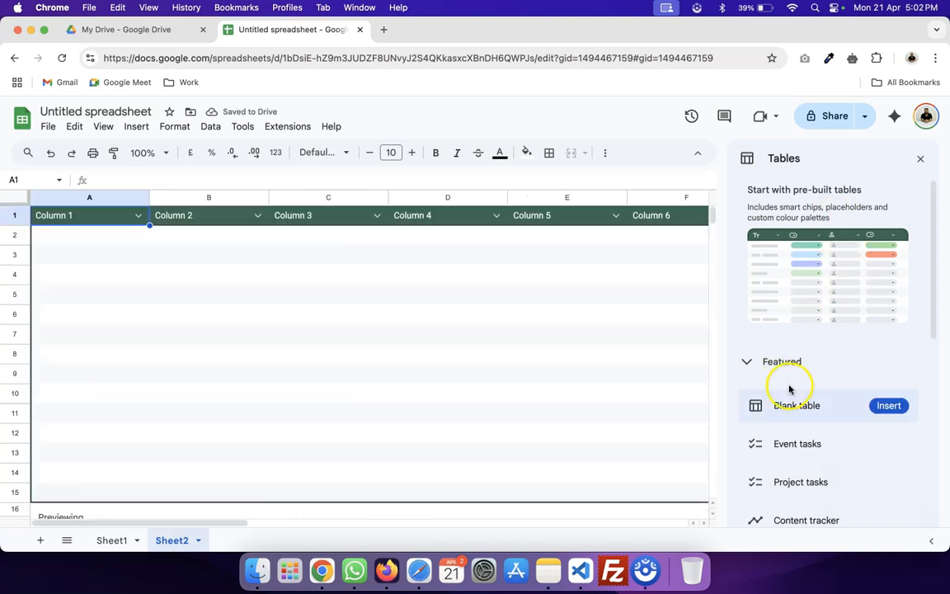
left_click(919, 163)
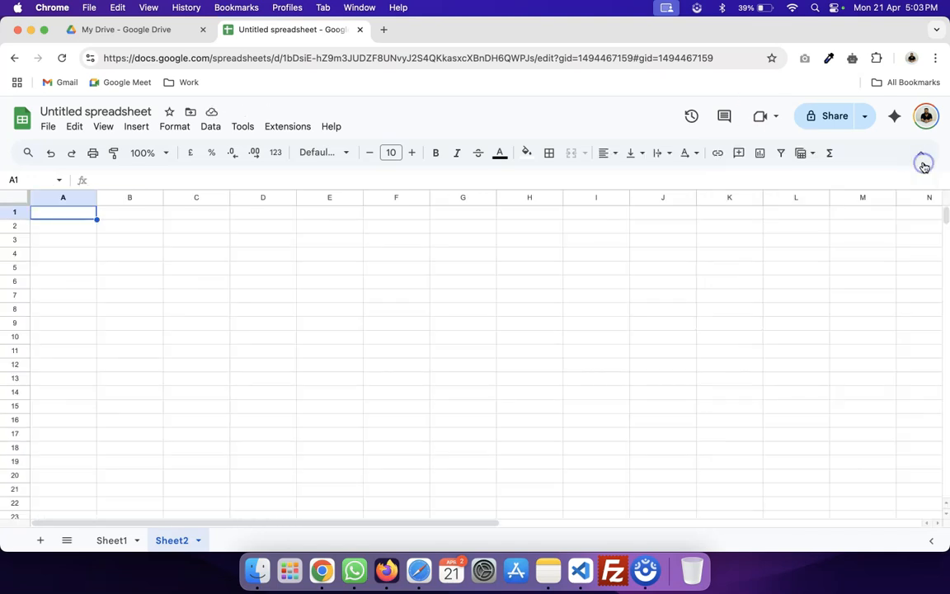
left_click(137, 126)
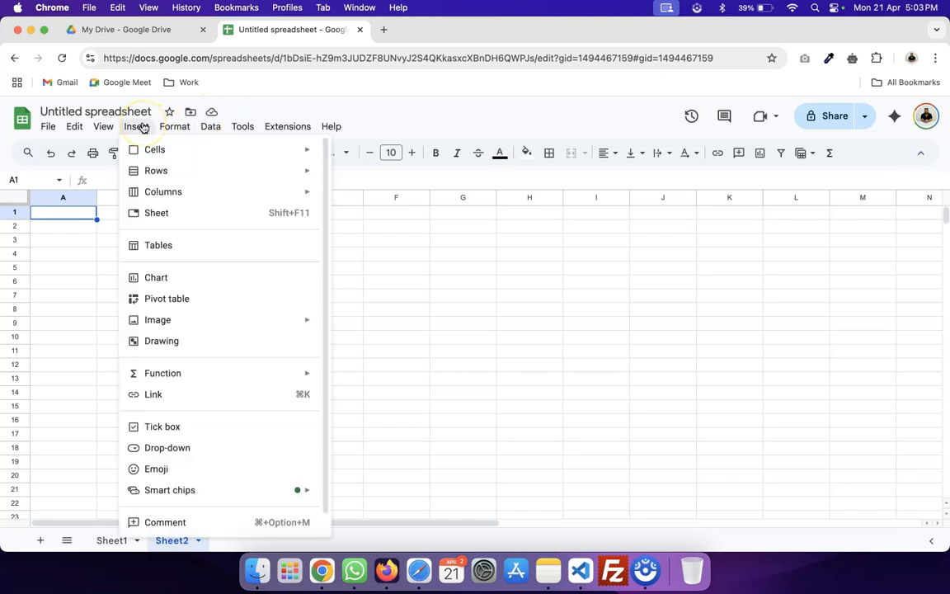
left_click(165, 244)
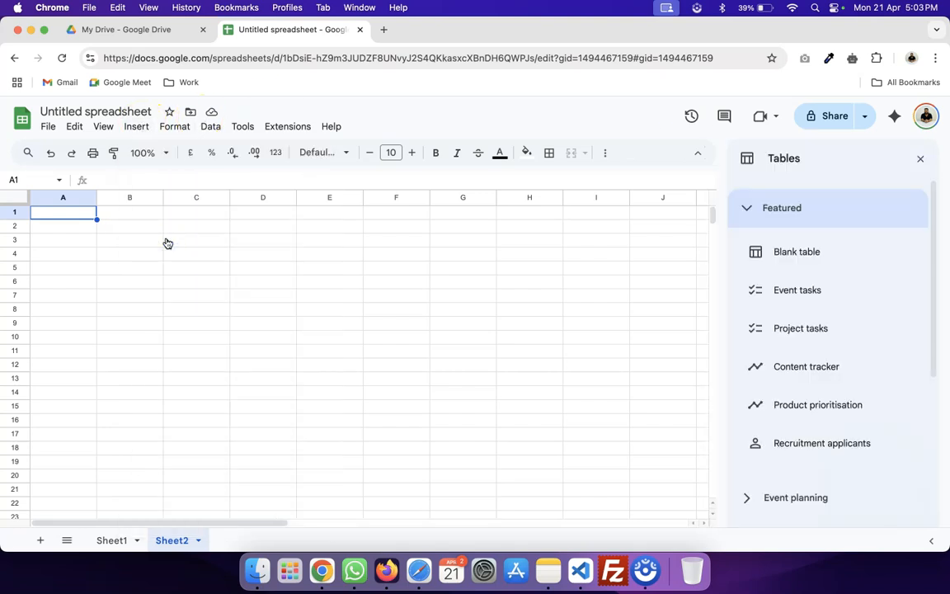
left_click(796, 260)
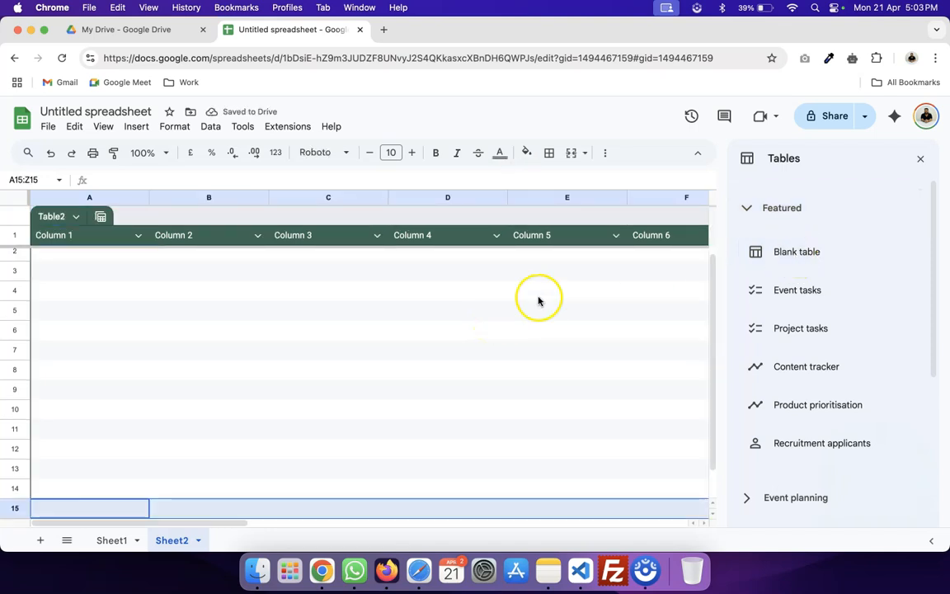
left_click(39, 541)
left_click(757, 290)
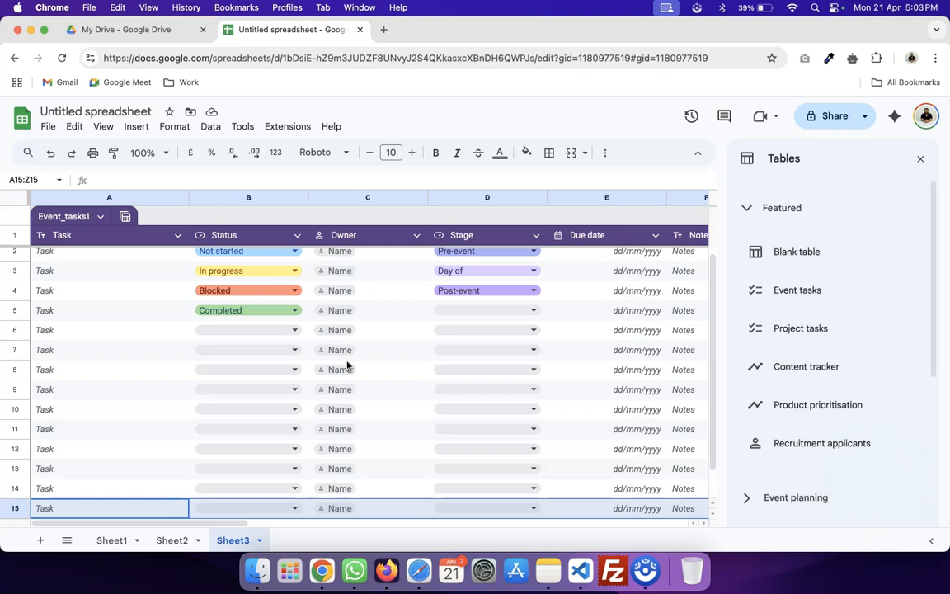
Review the B2 Status drop-down rules, leaving the Not started colour unchanged.
scroll(276, 340, "right", 1)
scroll(276, 339, "up", 1)
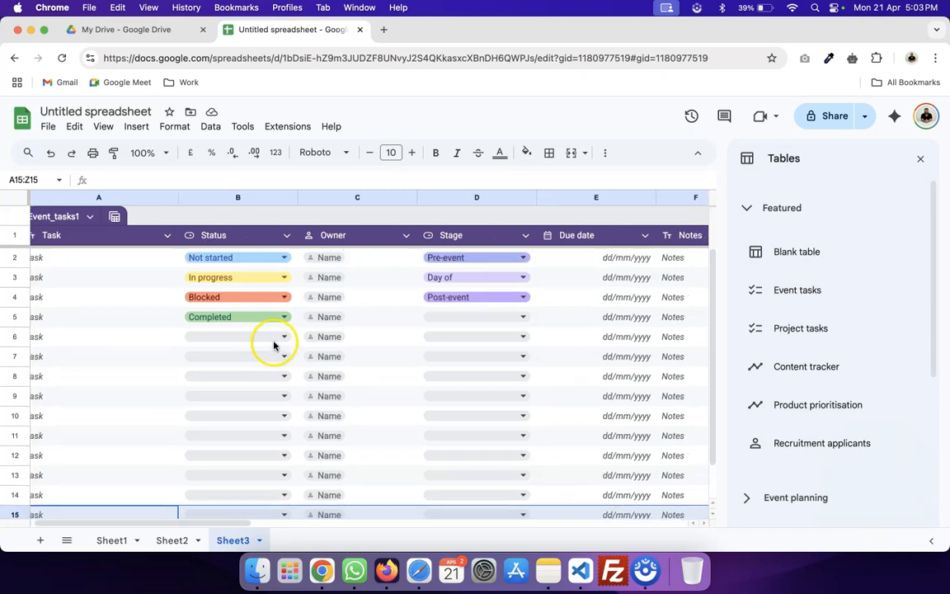
left_click(265, 255)
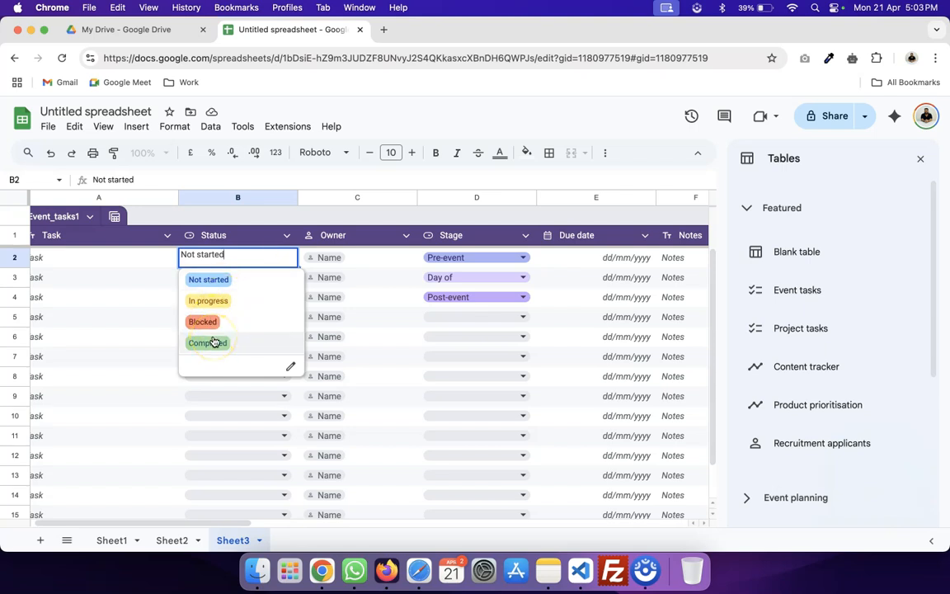
left_click(290, 368)
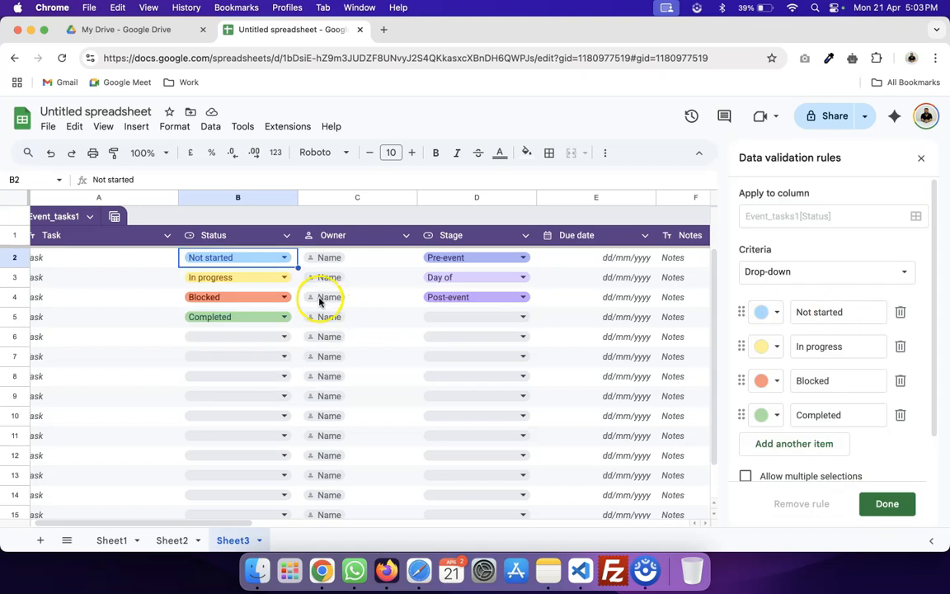
scroll(837, 378, "down", 2)
scroll(788, 339, "up", 2)
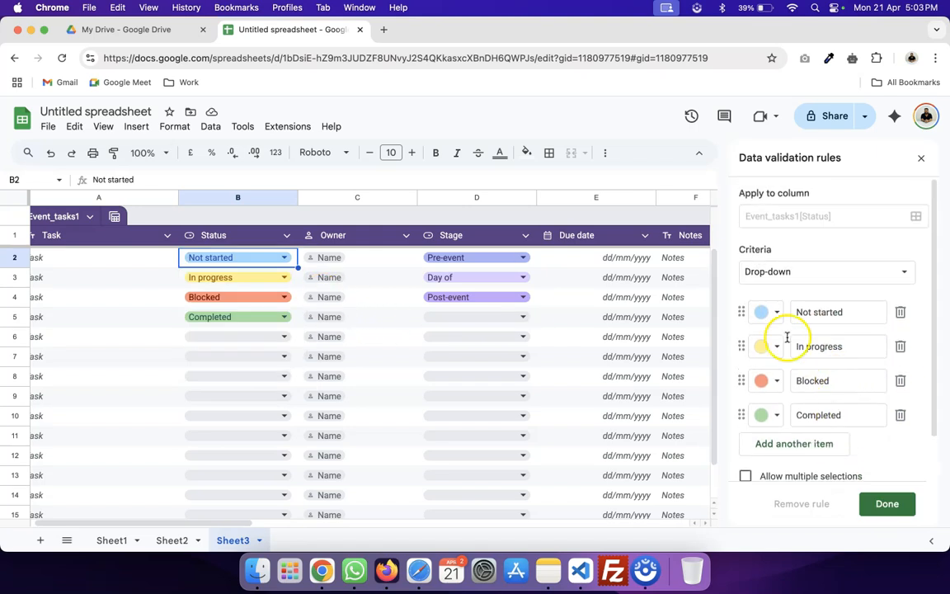
left_click(776, 312)
left_click(779, 316)
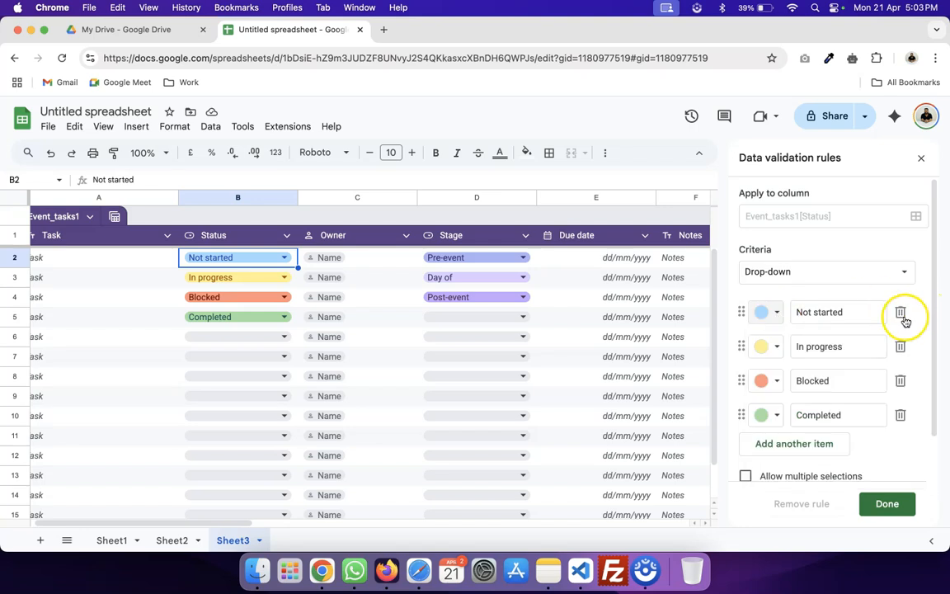
scroll(799, 392, "down", 2)
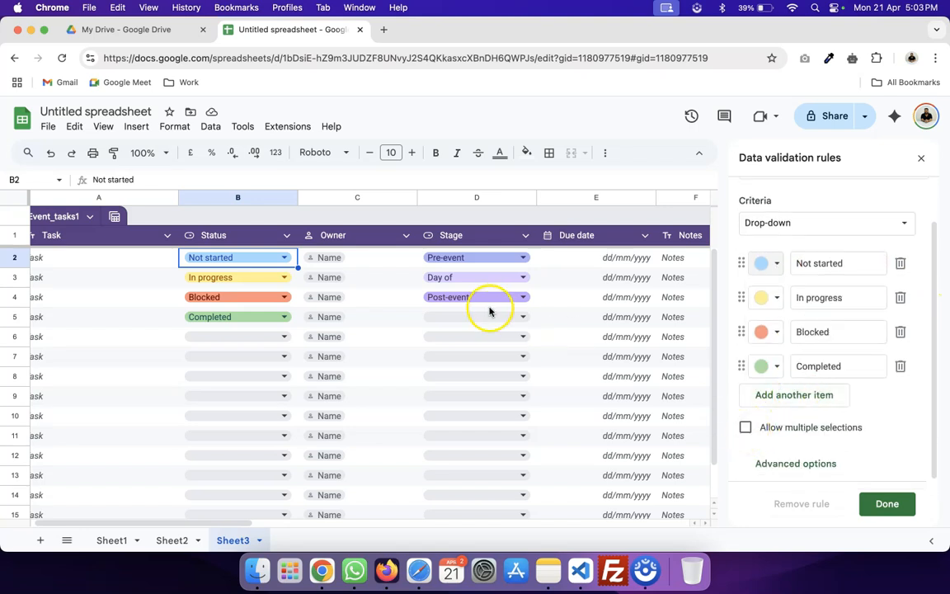
Keep Pre-event in D2, add two columns after Notes, and add Sheet4.
left_click(490, 257)
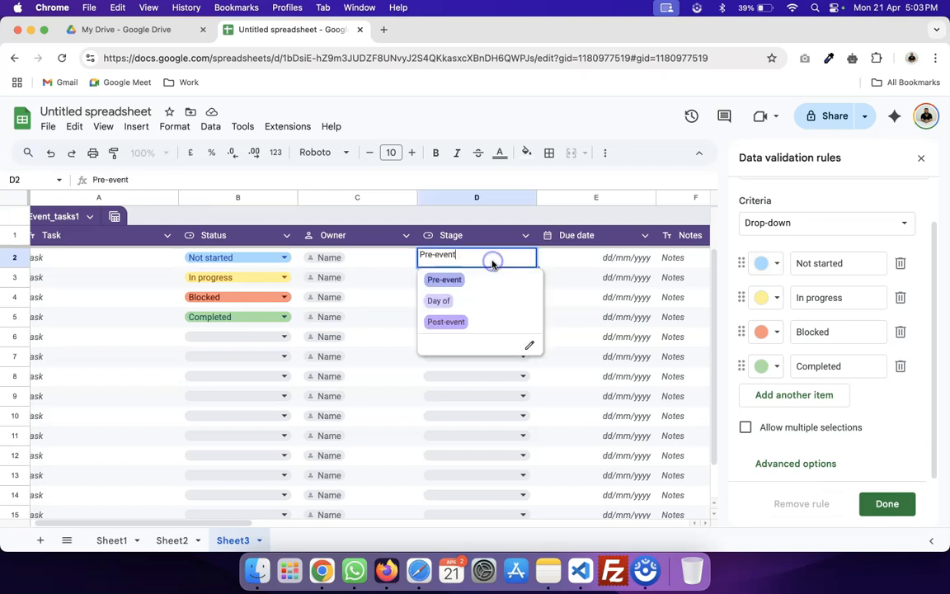
left_click(576, 338)
left_click(631, 256)
scroll(631, 297, "right", 3)
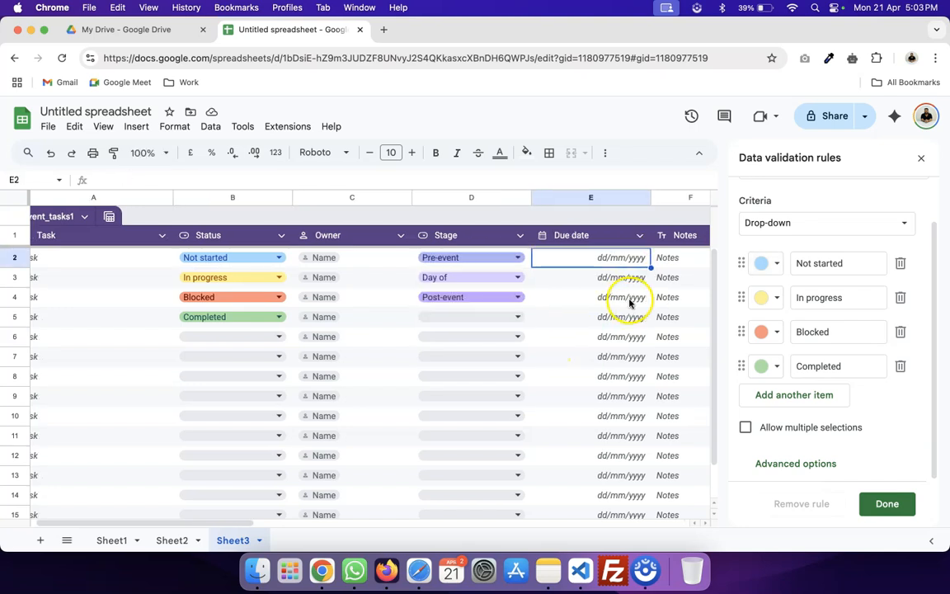
left_click(572, 256)
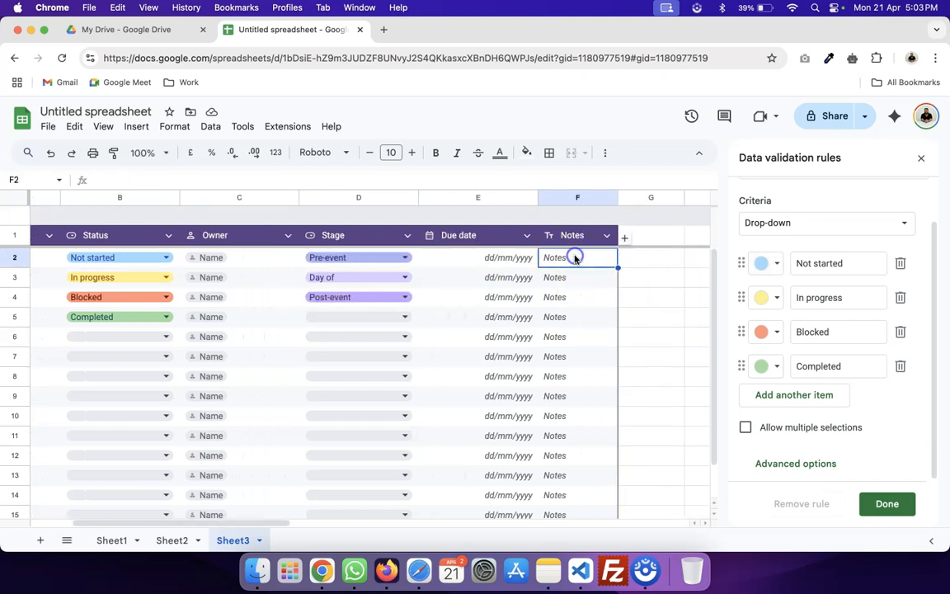
left_click(625, 240)
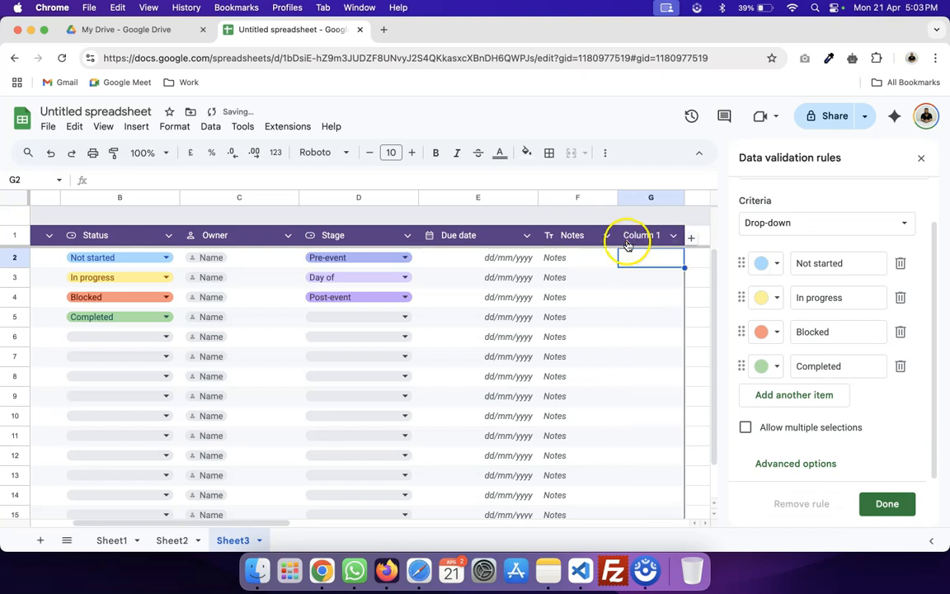
left_click(692, 239)
left_click(39, 540)
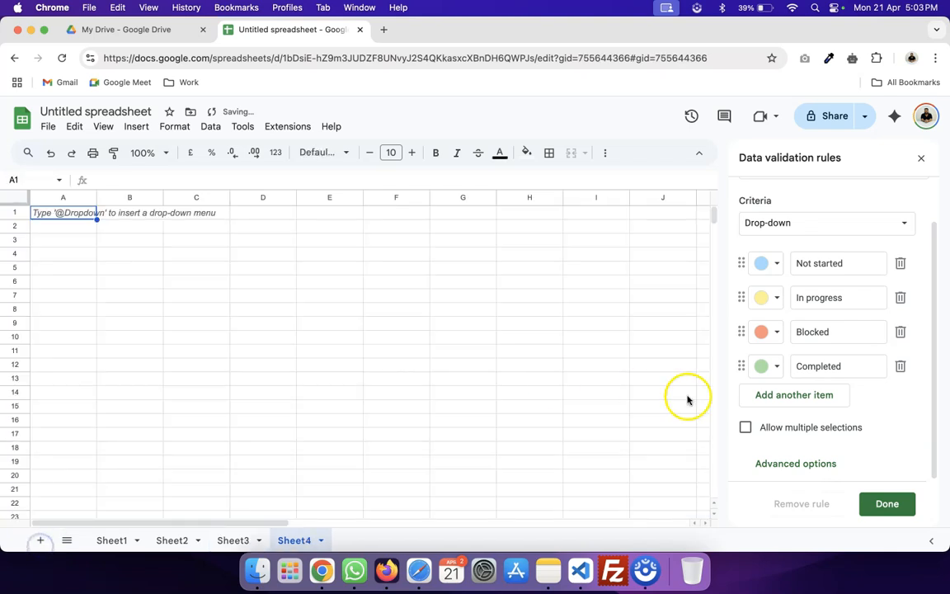
Preview the Recruitment applicants template and insert it as a table on Sheet4.
left_click(921, 158)
left_click(138, 126)
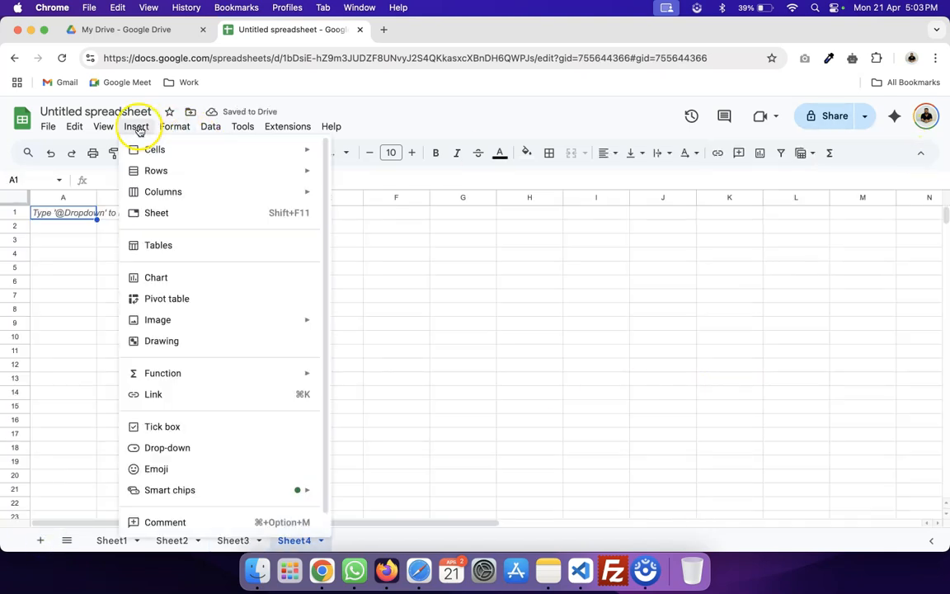
left_click(167, 242)
scroll(821, 330, "down", 3)
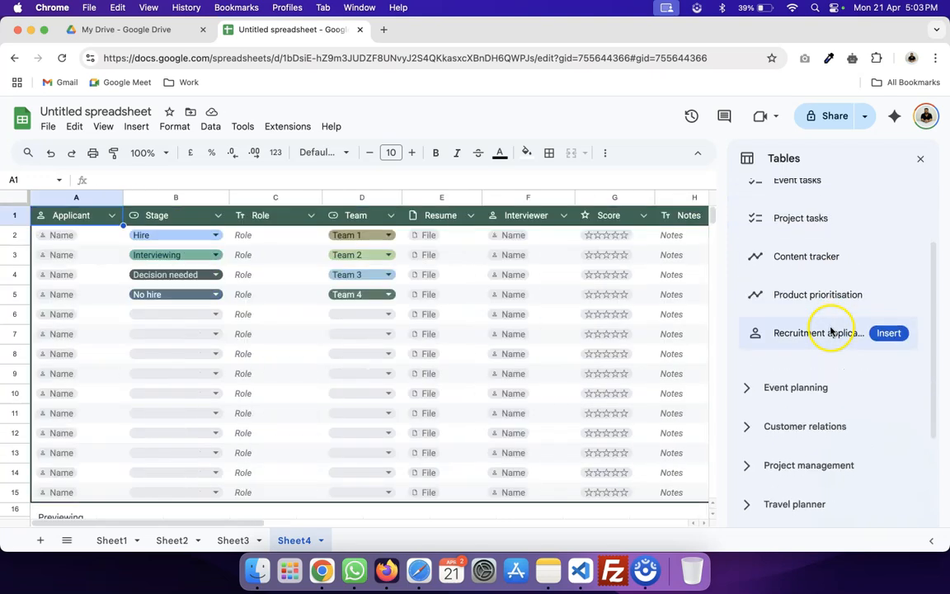
mouse_move(813, 224)
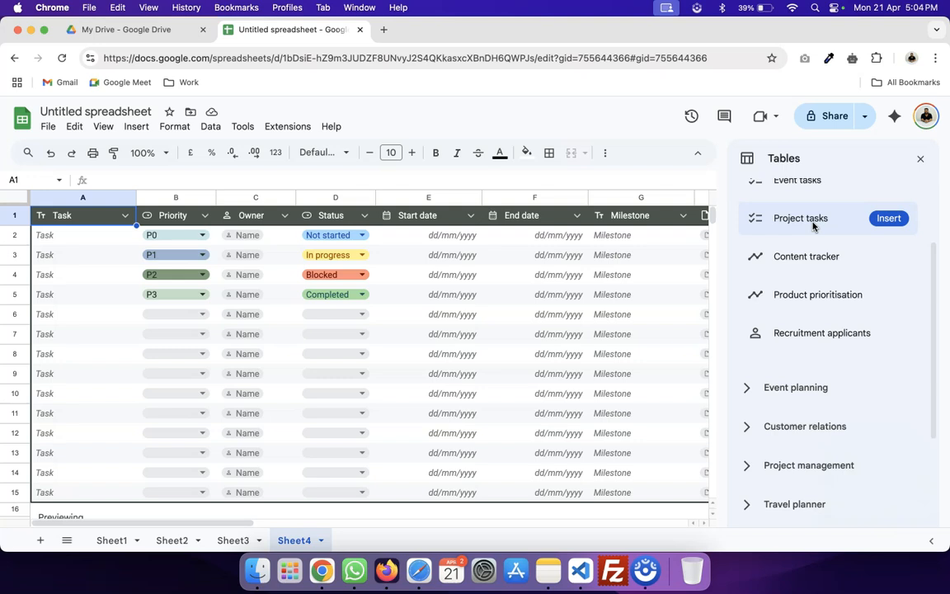
left_click(829, 339)
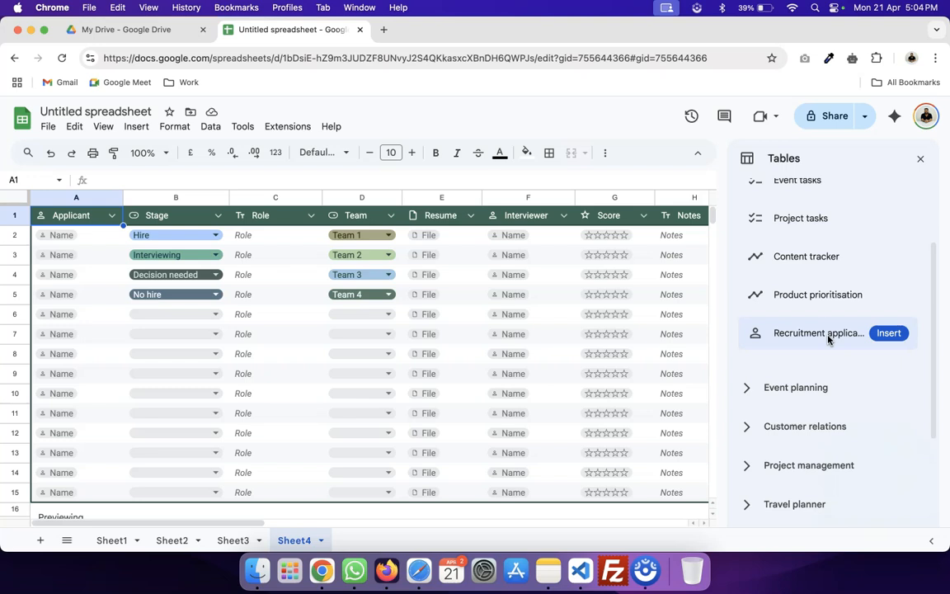
left_click(828, 336)
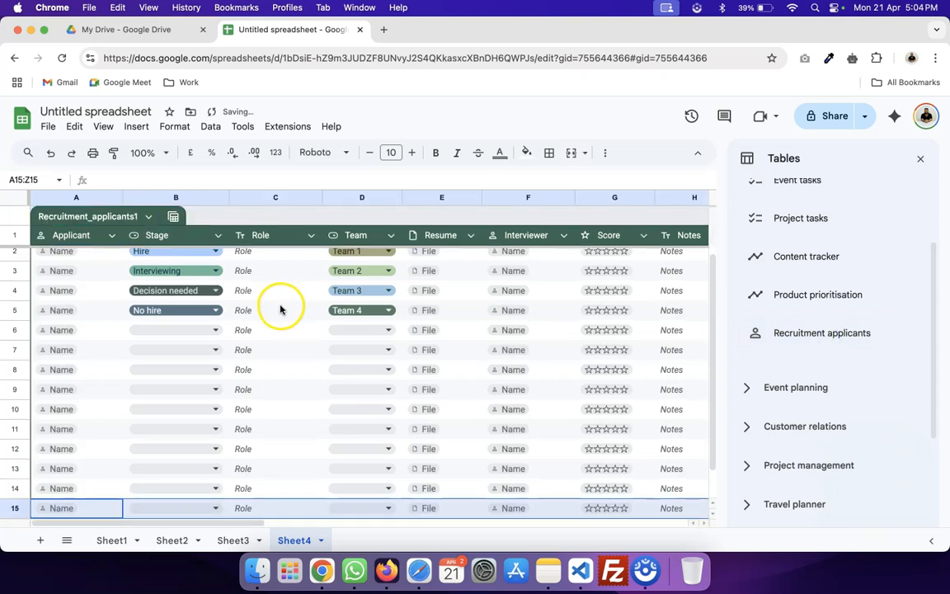